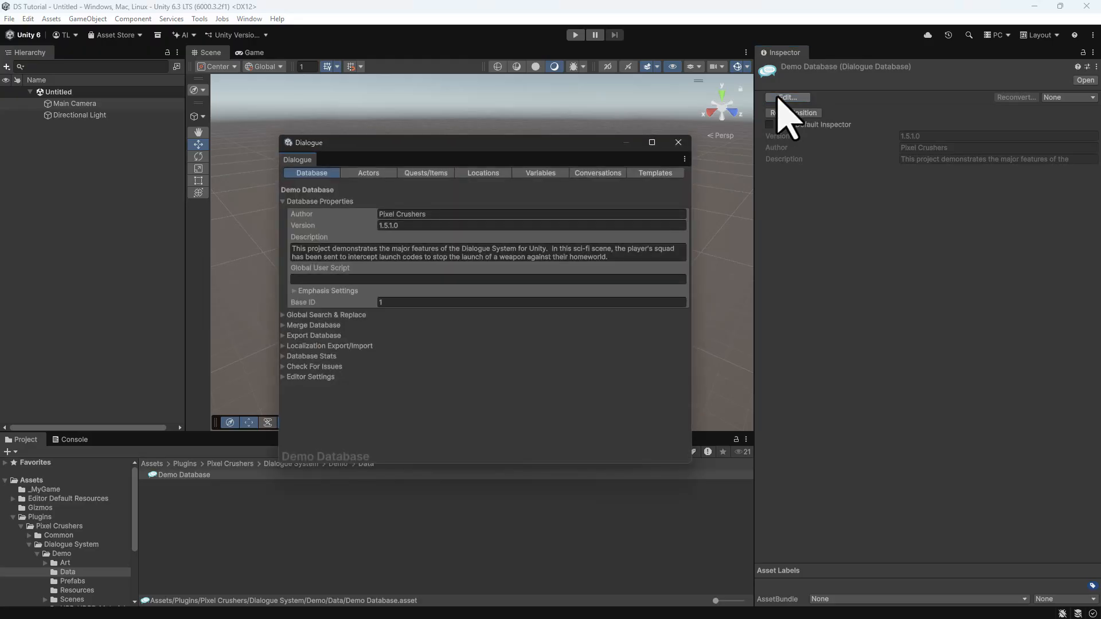
pyautogui.click(200, 19)
pyautogui.moveTo(230, 32)
pyautogui.moveTo(337, 35)
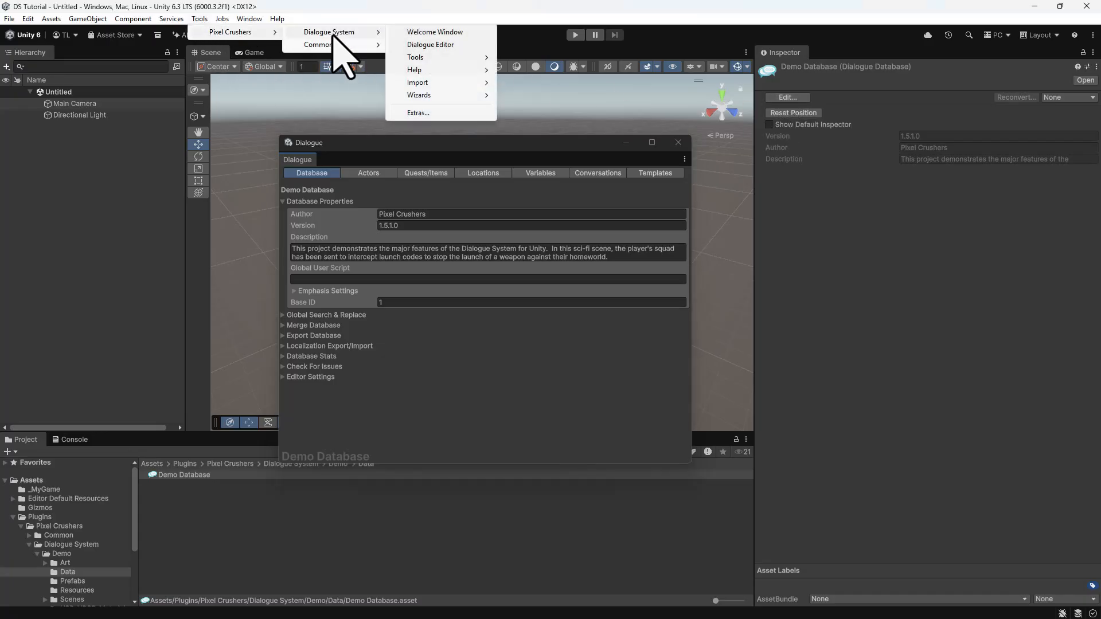
pyautogui.moveTo(422, 82)
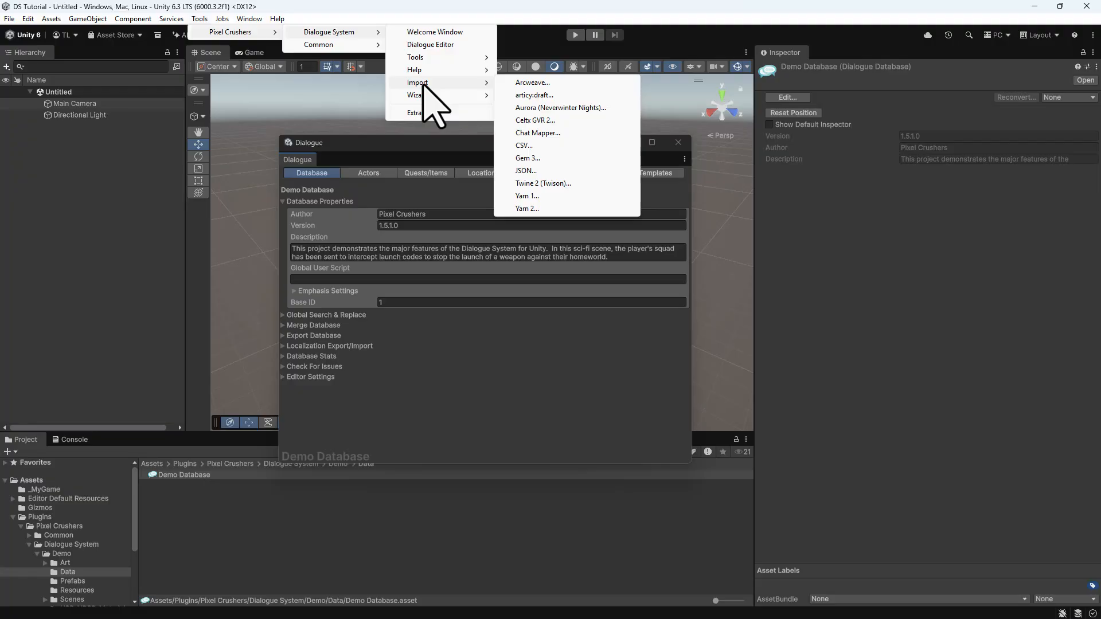
# - Dock the floating Dialogue window beside the Scene and Game views
pyautogui.click(320, 144)
pyautogui.moveTo(304, 161); pyautogui.dragTo(365, 58)
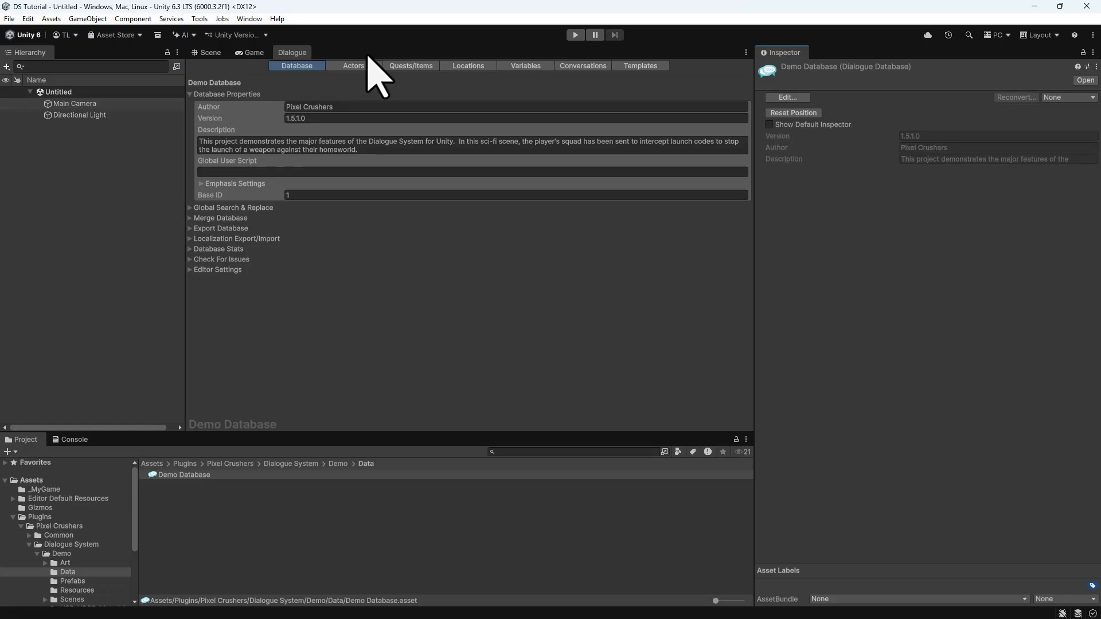
# - Add a new actor named Emperor to the dialogue database
pyautogui.click(358, 67)
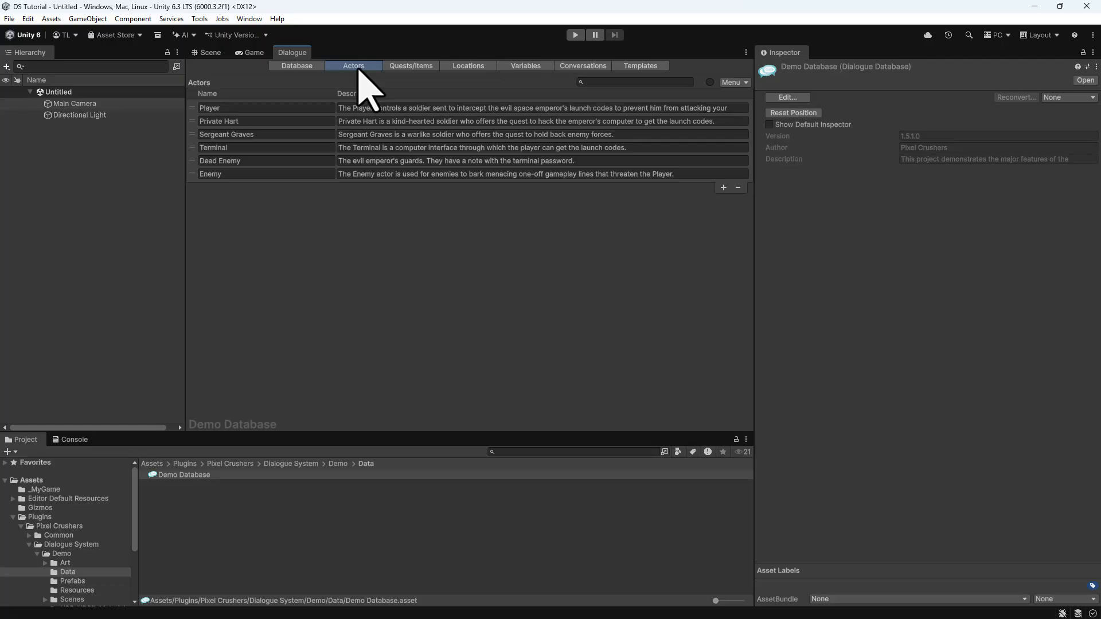
pyautogui.click(724, 188)
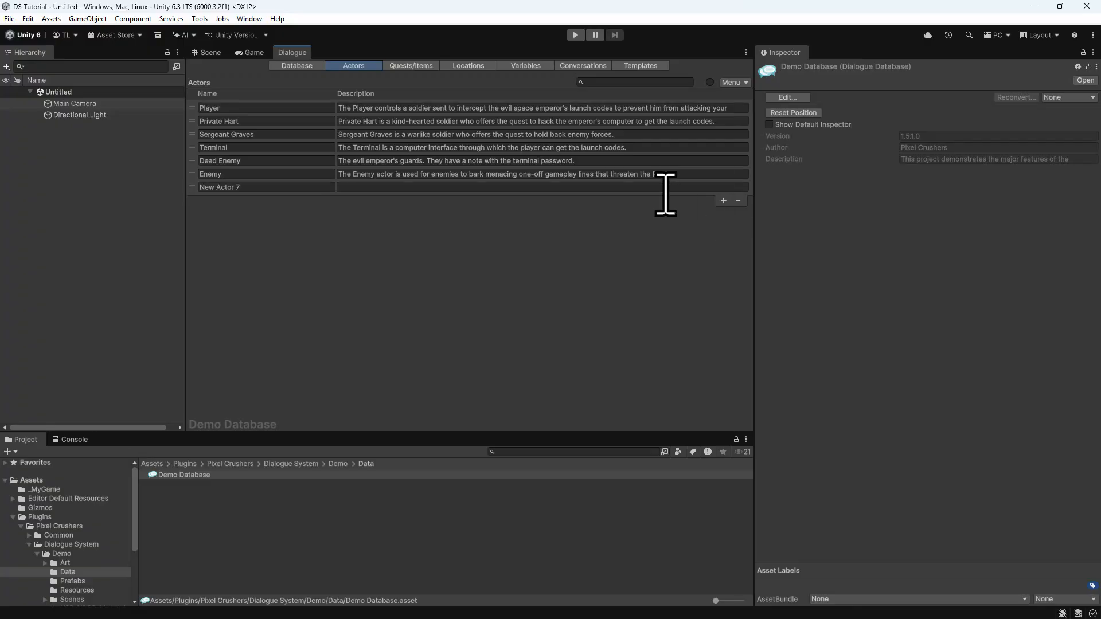
pyautogui.click(258, 188)
pyautogui.write('Emperor')
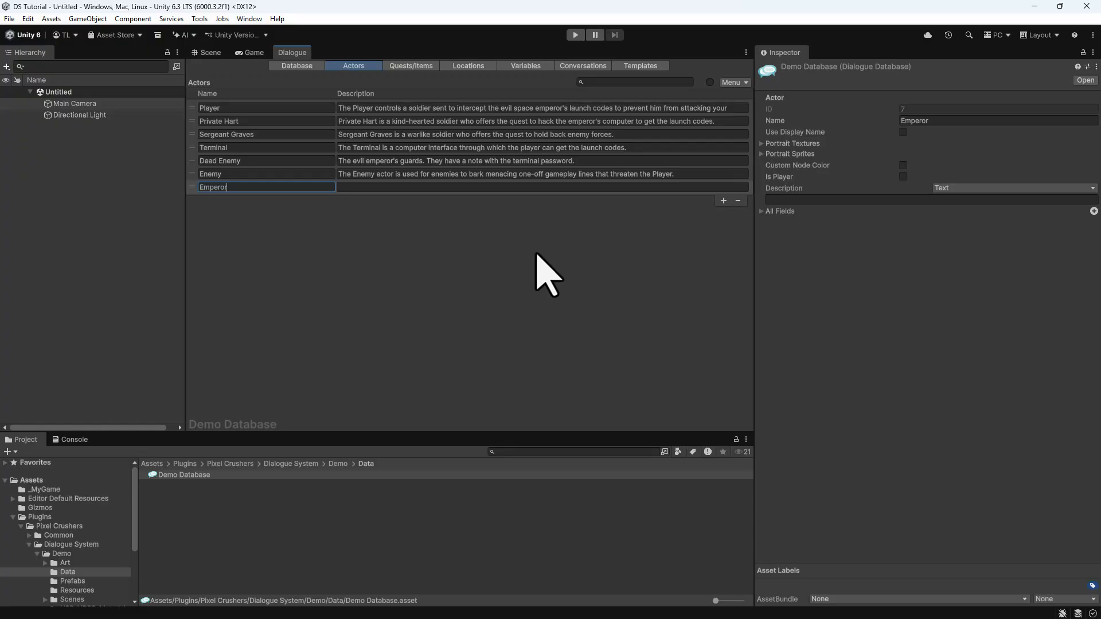
# - Enable a display name for the Emperor, set it to Evil Emperor Thraxis, and expand the actor's portrait sprites and full field list
pyautogui.click(904, 132)
pyautogui.click(934, 144)
pyautogui.press('Home')
pyautogui.write('Evil Emperor Thraxis')
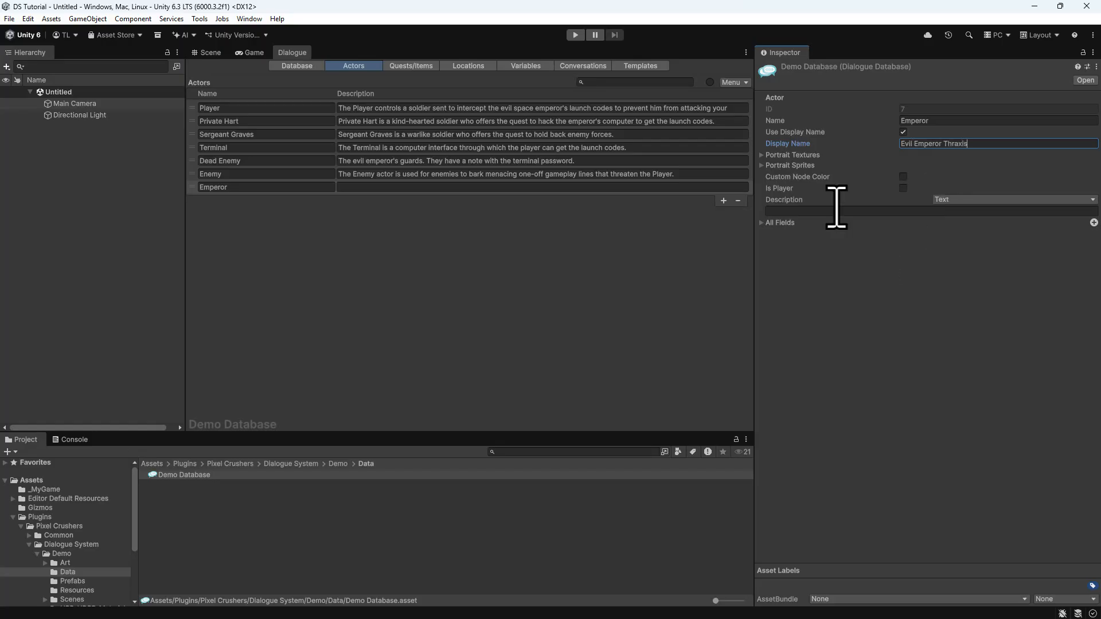
pyautogui.click(763, 165)
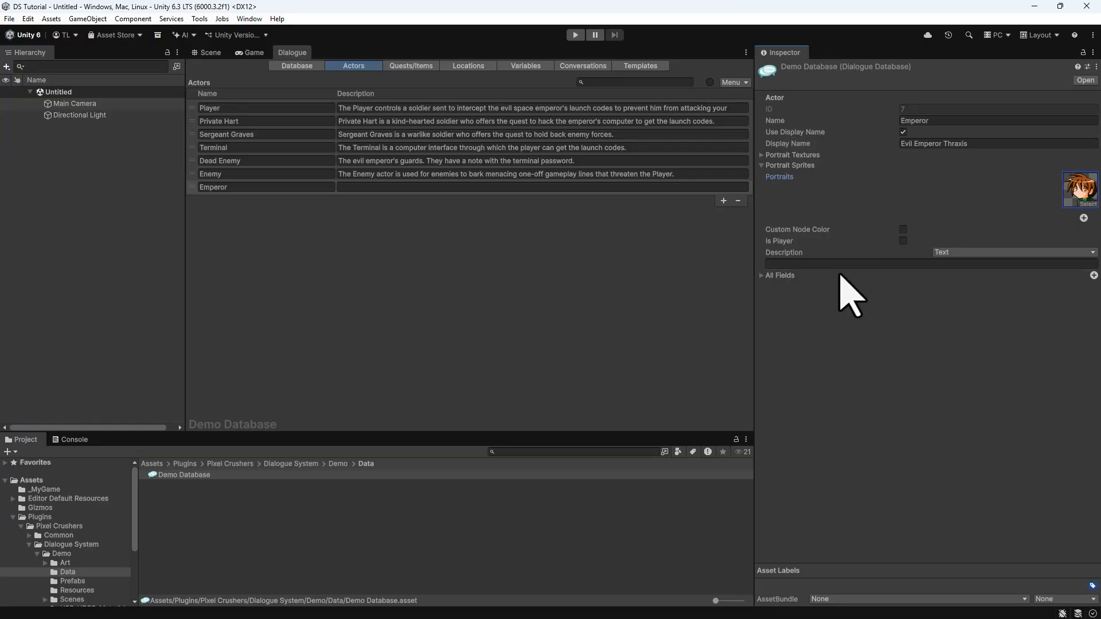
pyautogui.click(761, 276)
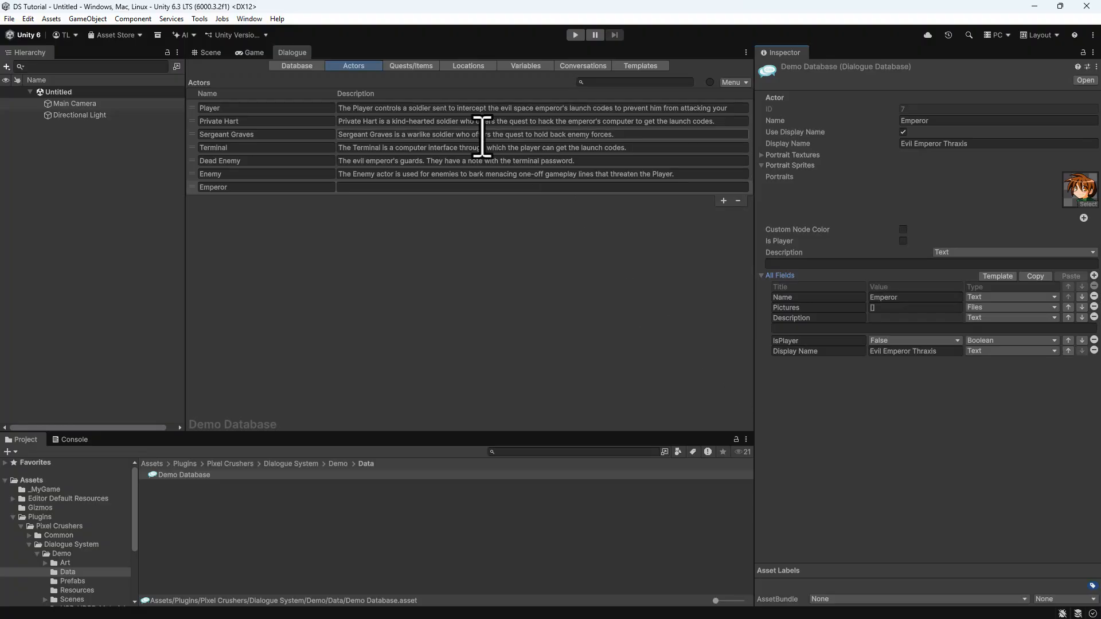
# - Inspect the Get the Launch Codes quest and add a new item named Banana to the quests and items
pyautogui.click(409, 67)
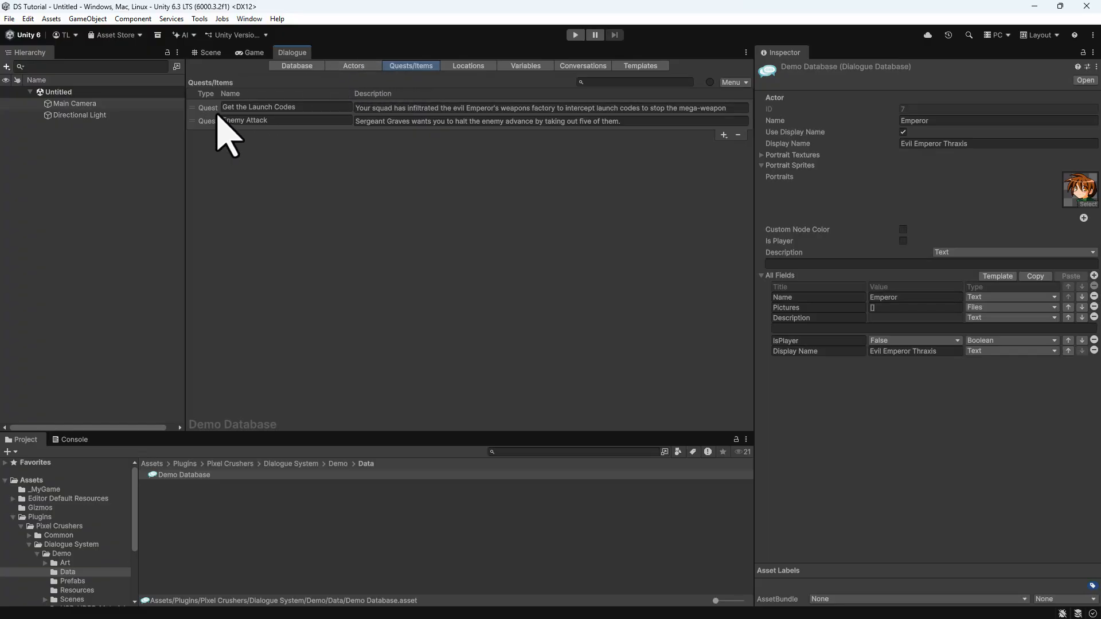
pyautogui.click(198, 108)
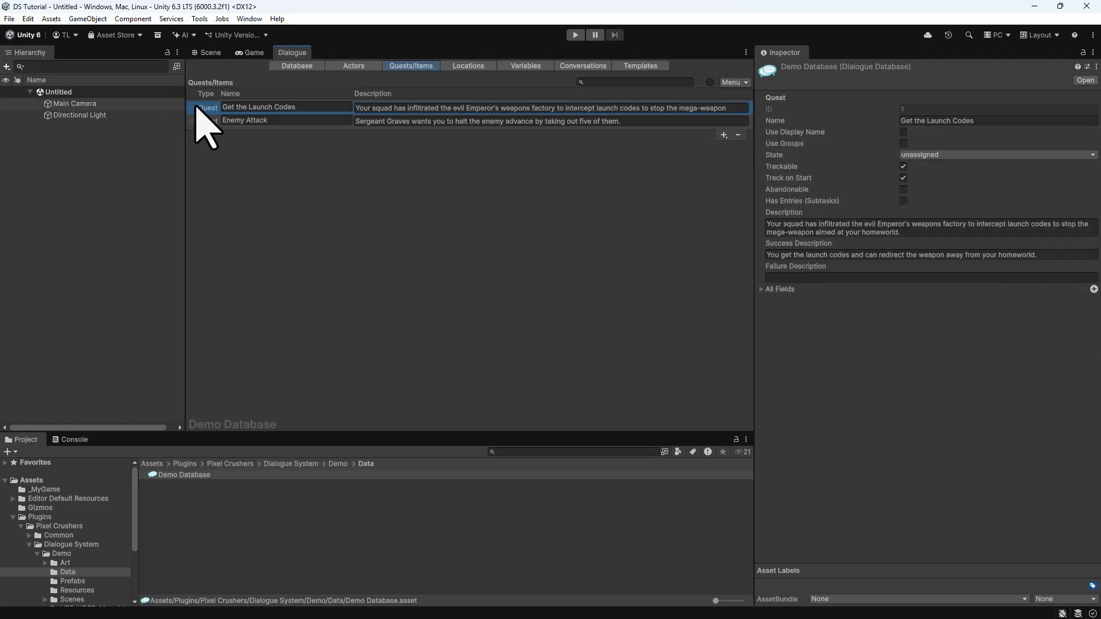
pyautogui.click(724, 135)
pyautogui.click(752, 155)
pyautogui.click(341, 133)
pyautogui.write('Banana')
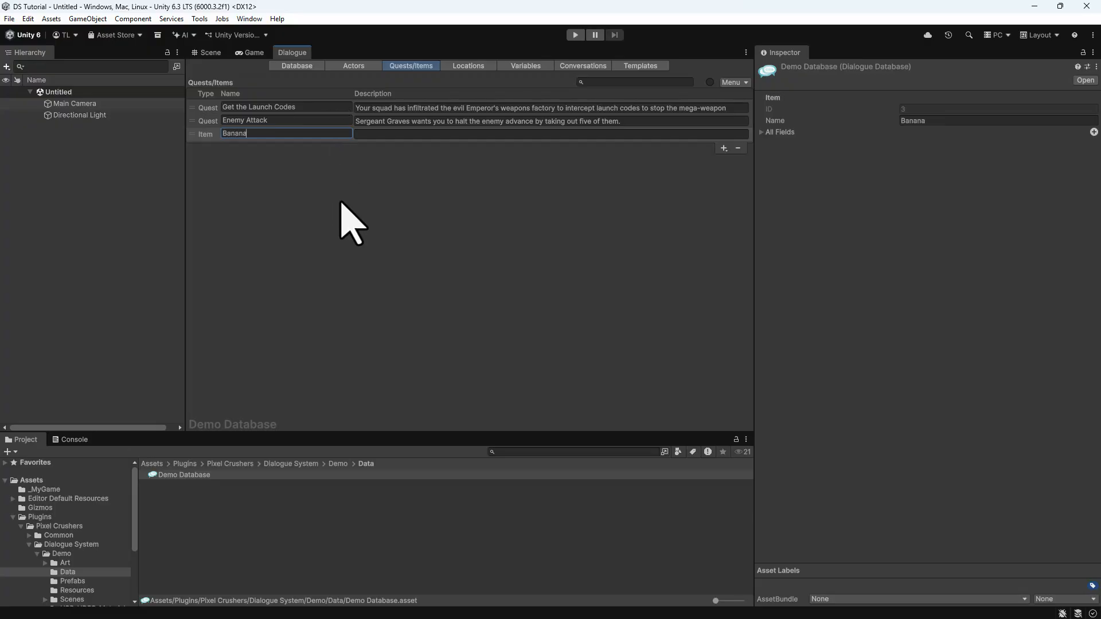
pyautogui.click(836, 234)
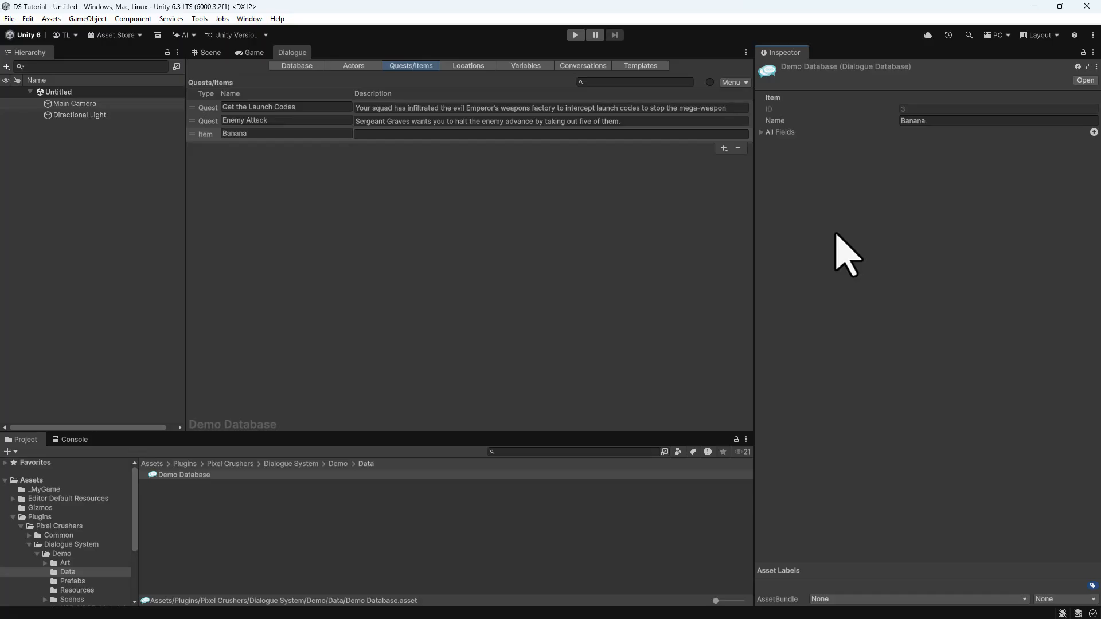
# - Add a location named Imperial Starbase and show the database's variables
pyautogui.click(464, 68)
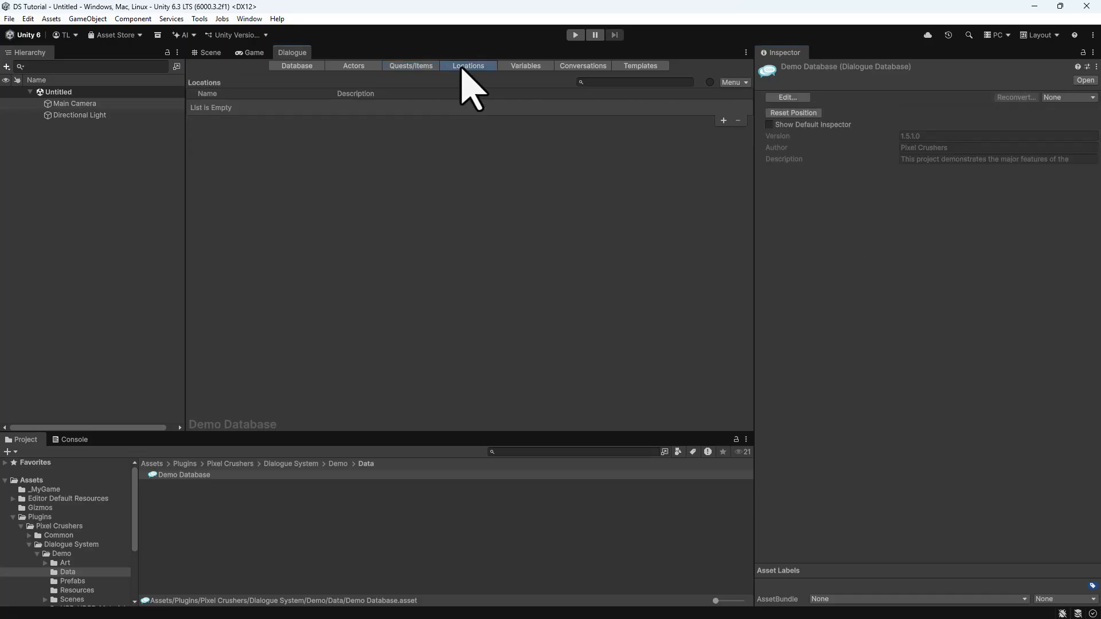
pyautogui.click(723, 121)
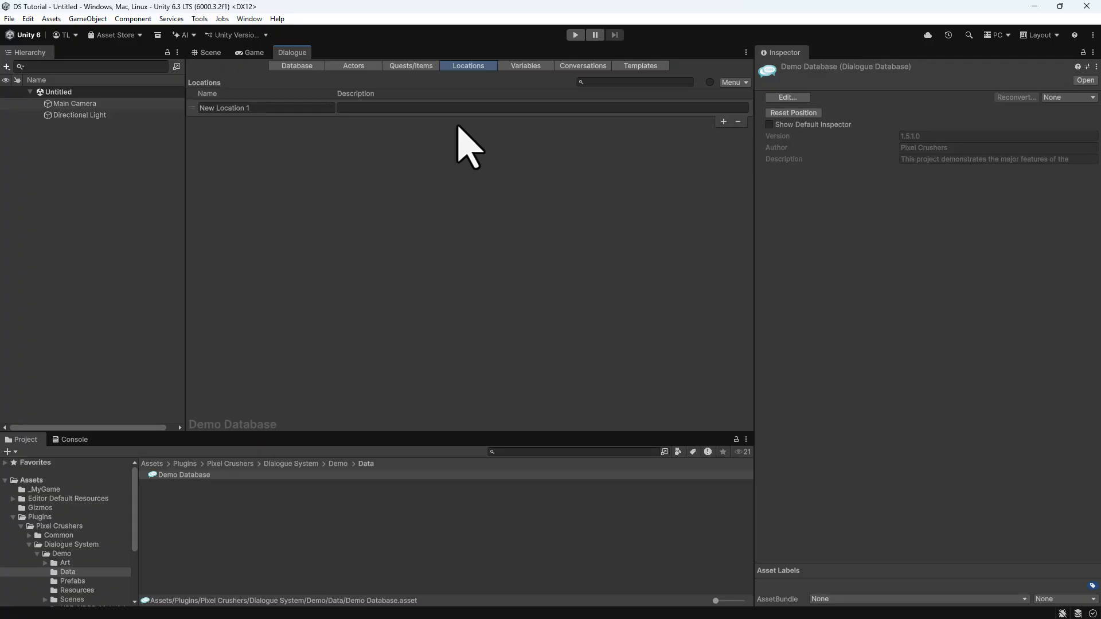
pyautogui.click(319, 109)
pyautogui.write('Imper')
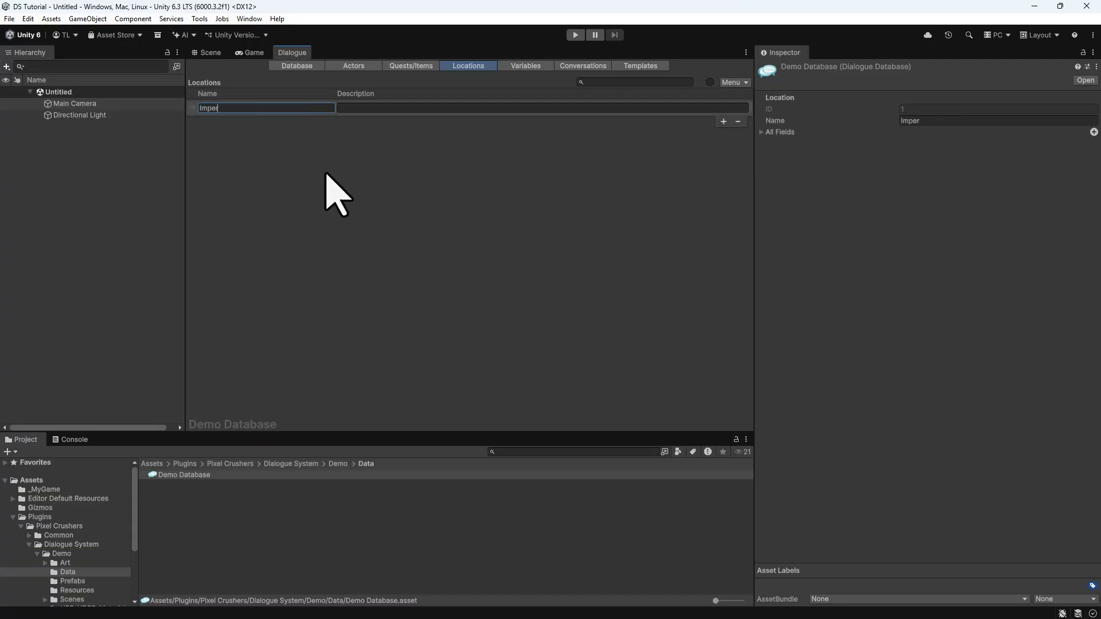
pyautogui.write('ial Starbase')
pyautogui.click(525, 66)
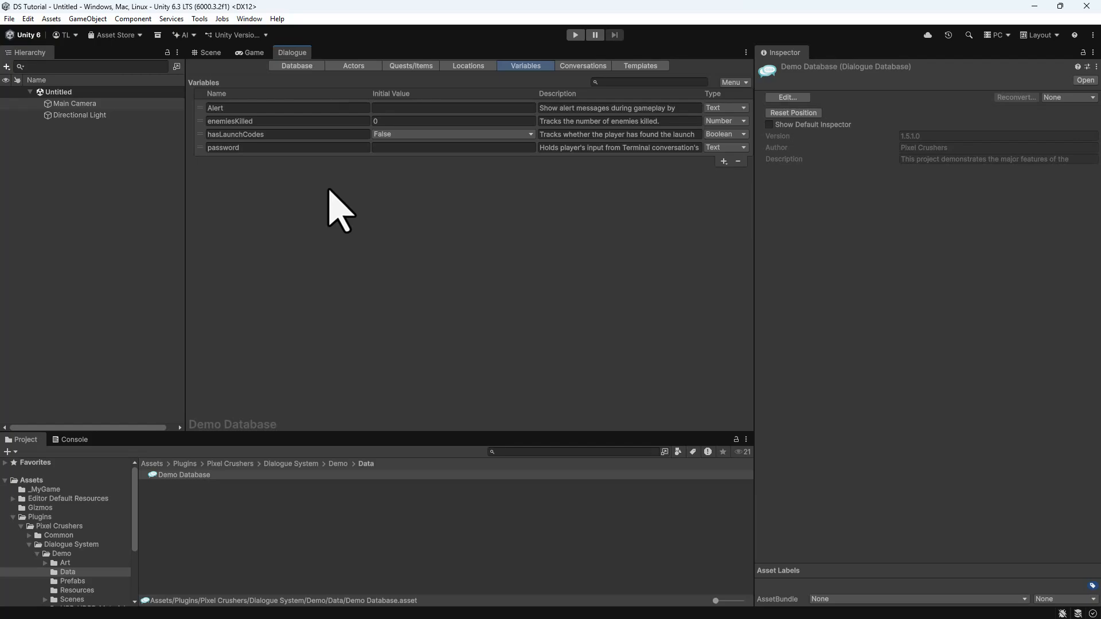
# - Create a new conversation titled Locked Door with Sergeant Graves as the conversant
pyautogui.click(576, 66)
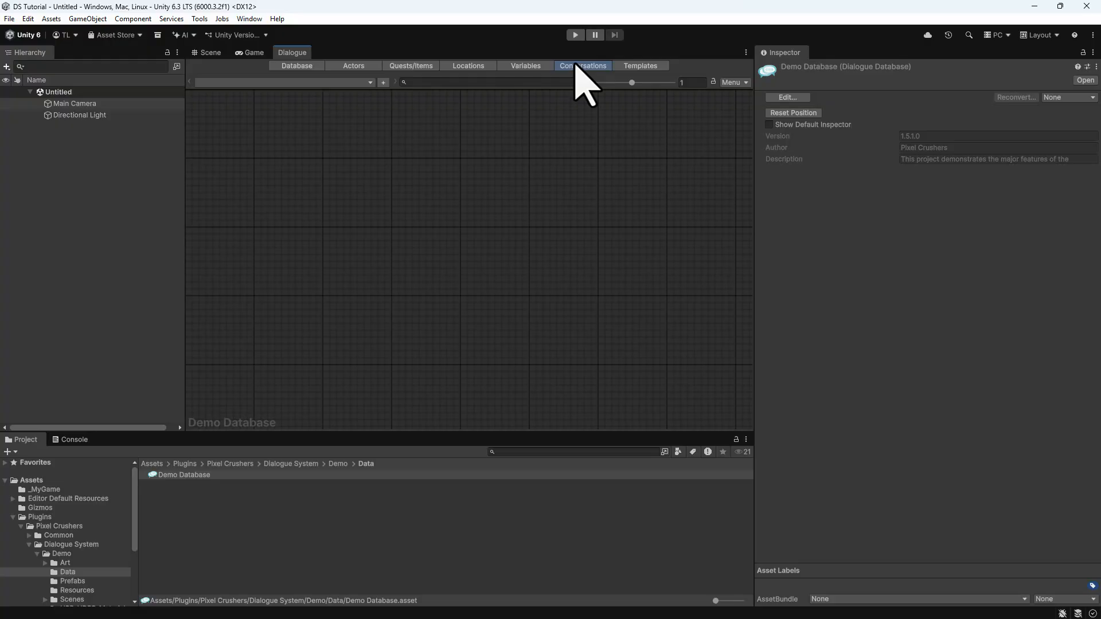
pyautogui.click(383, 83)
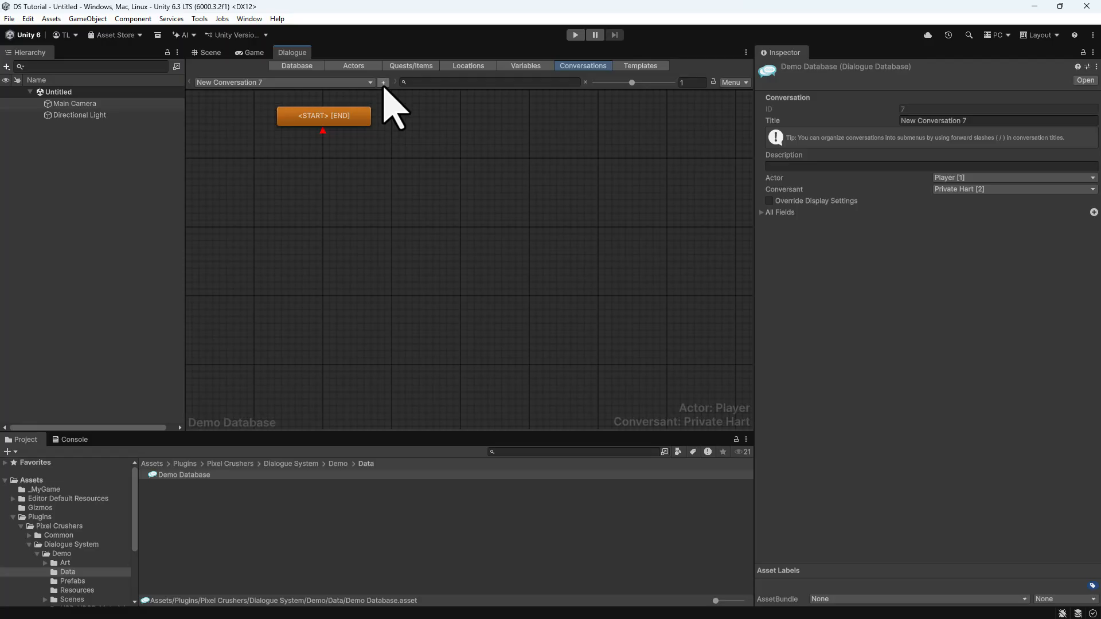
pyautogui.click(732, 82)
pyautogui.click(760, 126)
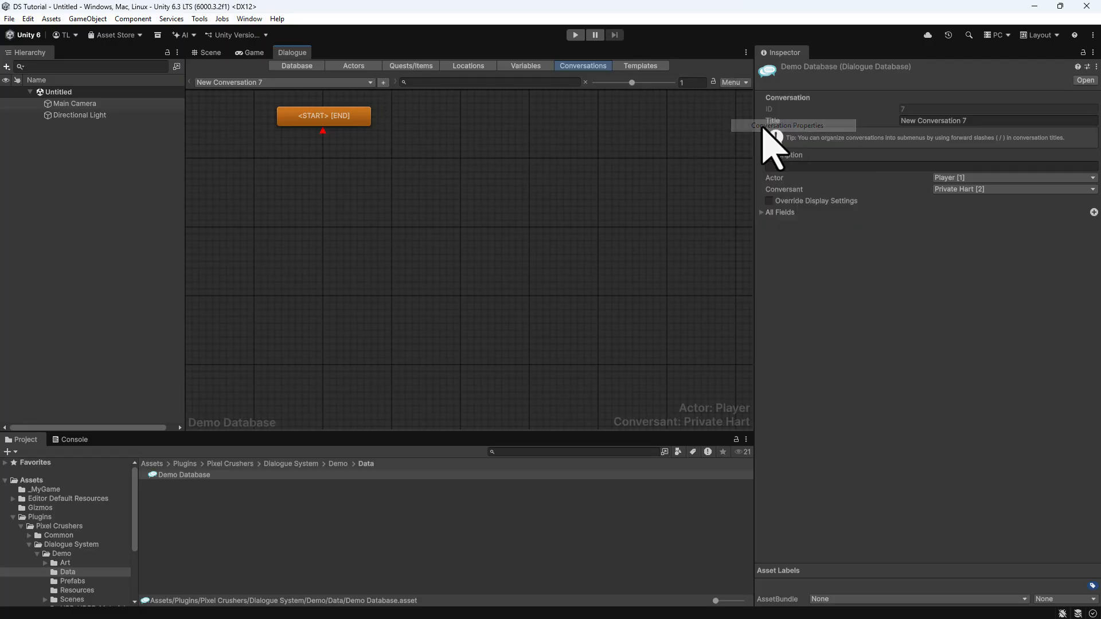
pyautogui.click(1005, 121)
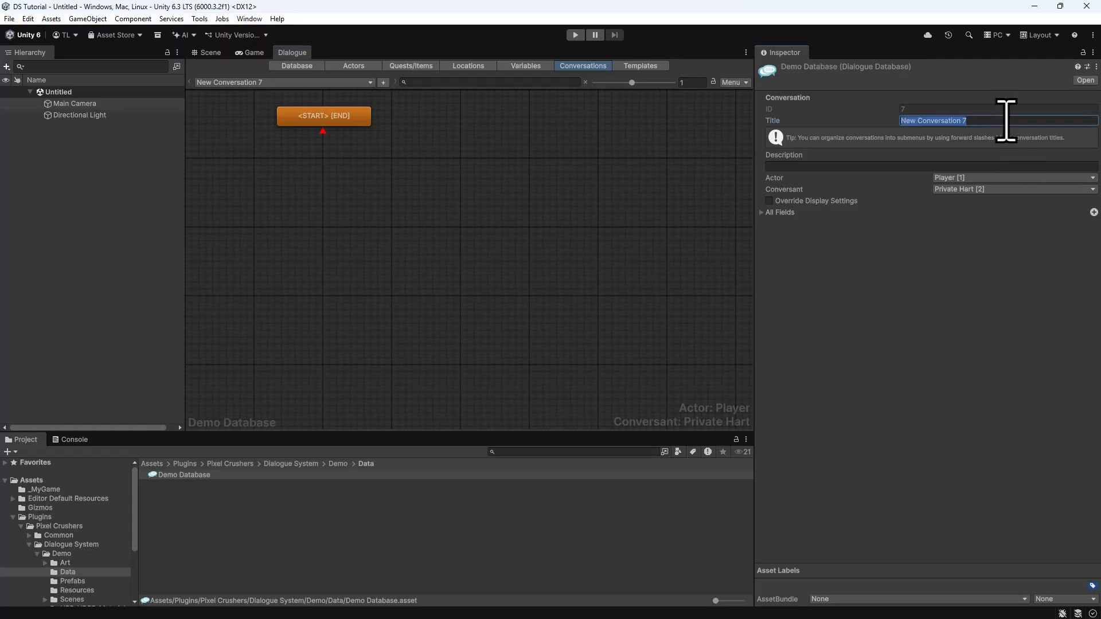
pyautogui.write('Locked Door')
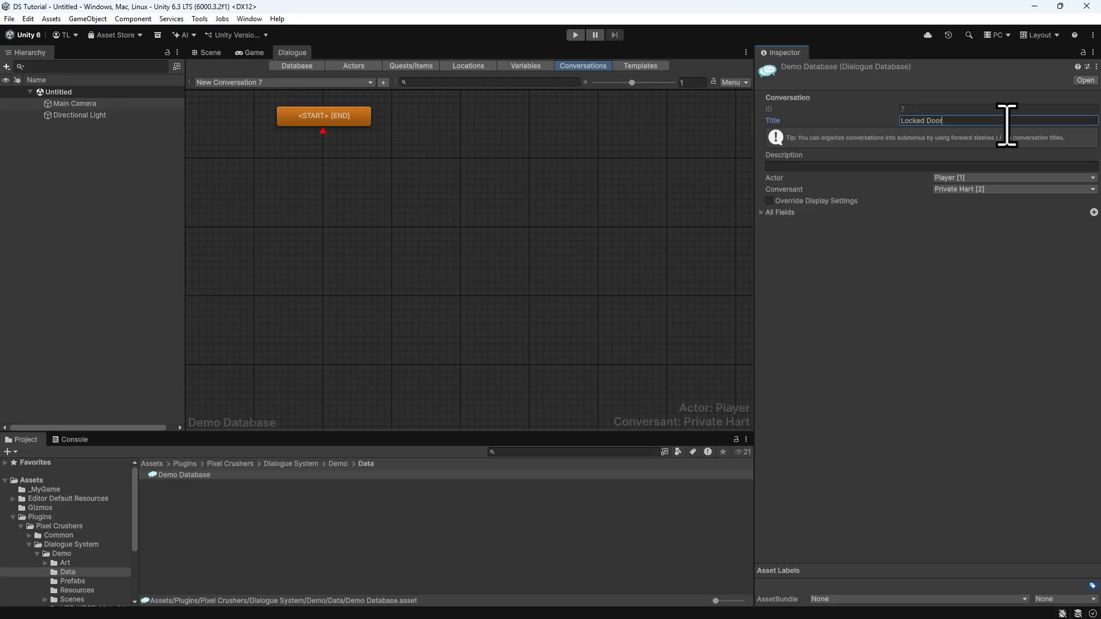
pyautogui.click(983, 189)
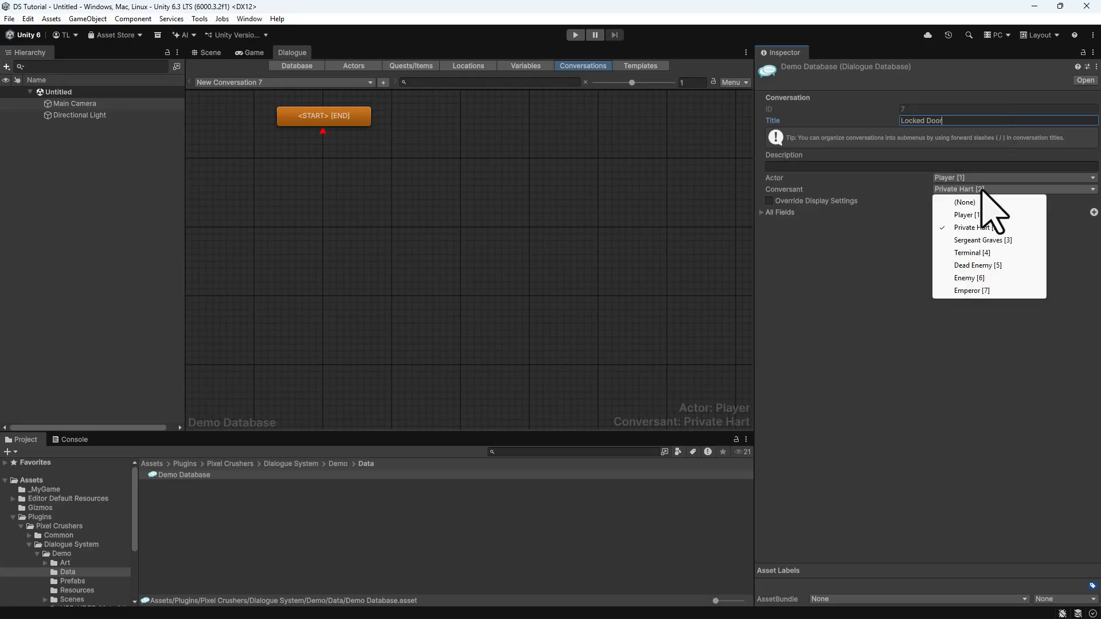
pyautogui.click(975, 240)
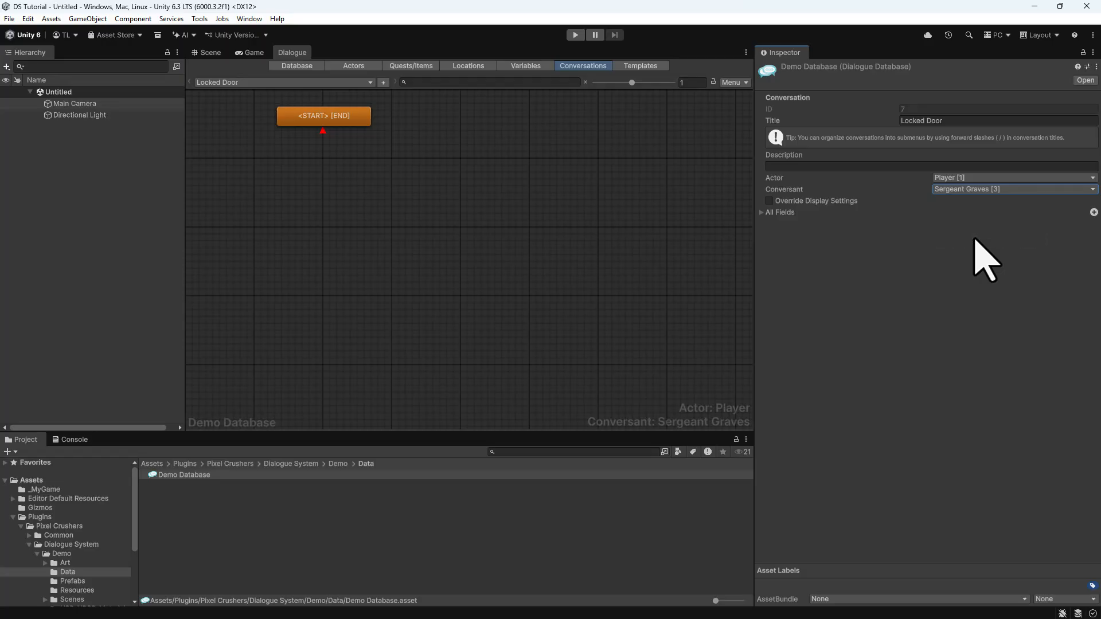
# - Add a child node to START with the dialogue text "The door's locked. We'll have to find another way."
pyautogui.rightClick(319, 120)
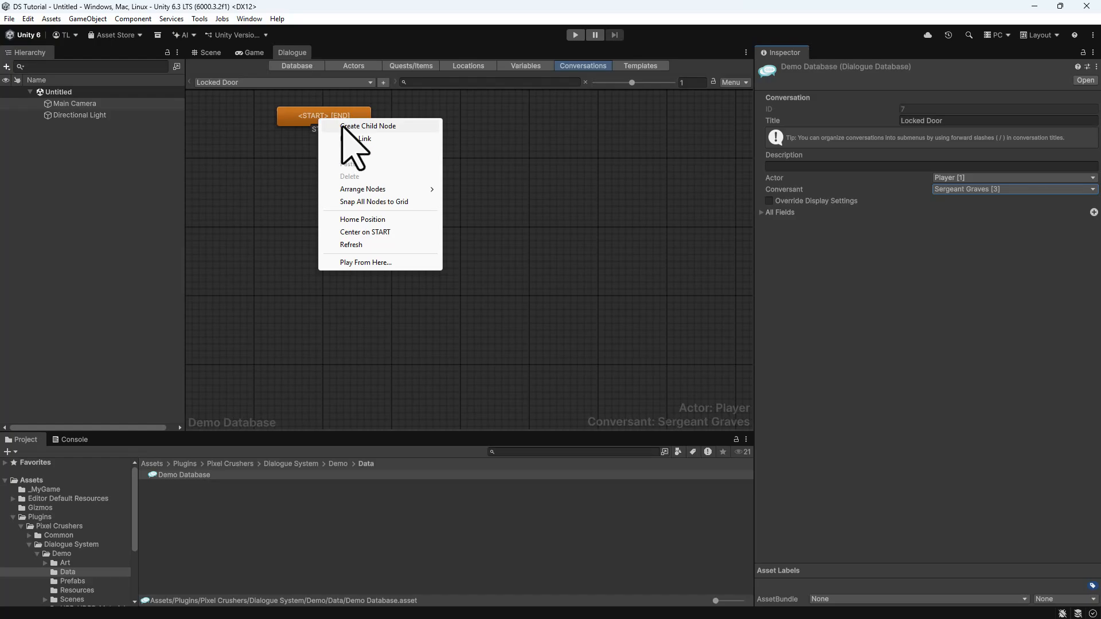
pyautogui.click(347, 126)
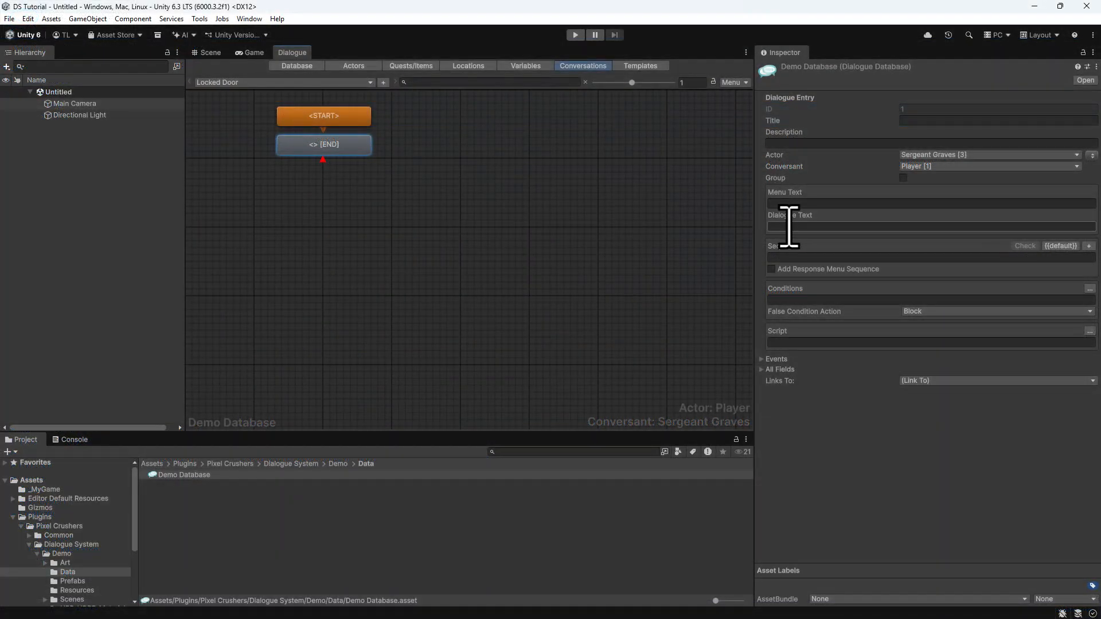
pyautogui.click(796, 227)
pyautogui.write("The door's locked. We'll have to find another way.")
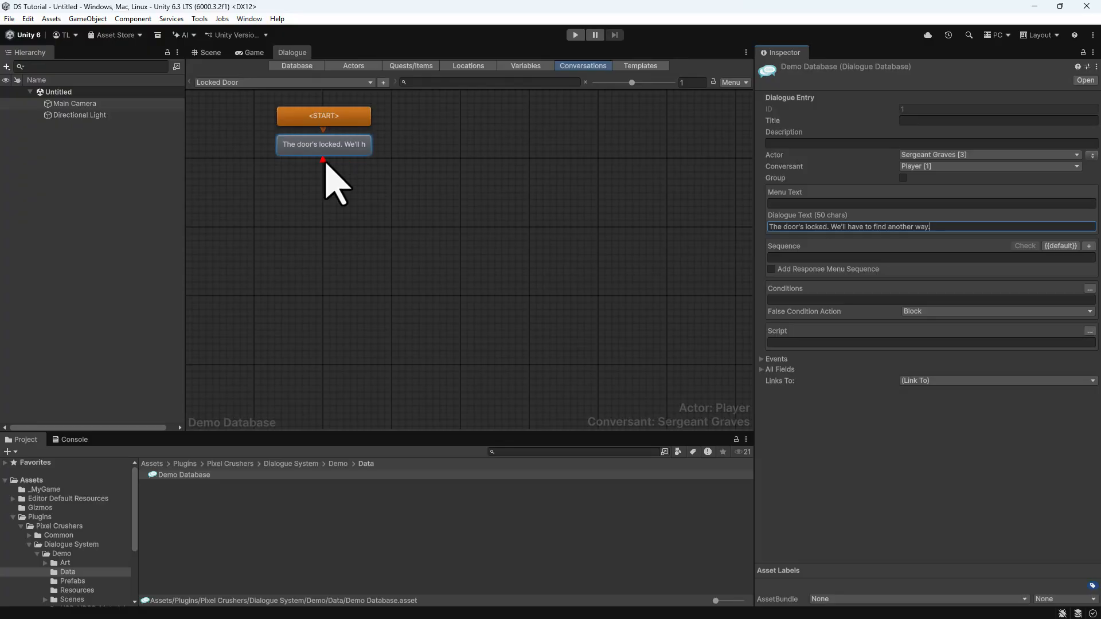
# - Add two player response nodes under the locked door line and place them side by side below it
pyautogui.rightClick(319, 144)
pyautogui.click(333, 148)
pyautogui.moveTo(335, 184); pyautogui.dragTo(260, 219)
pyautogui.rightClick(336, 140)
pyautogui.click(360, 148)
pyautogui.moveTo(373, 209); pyautogui.dragTo(386, 216)
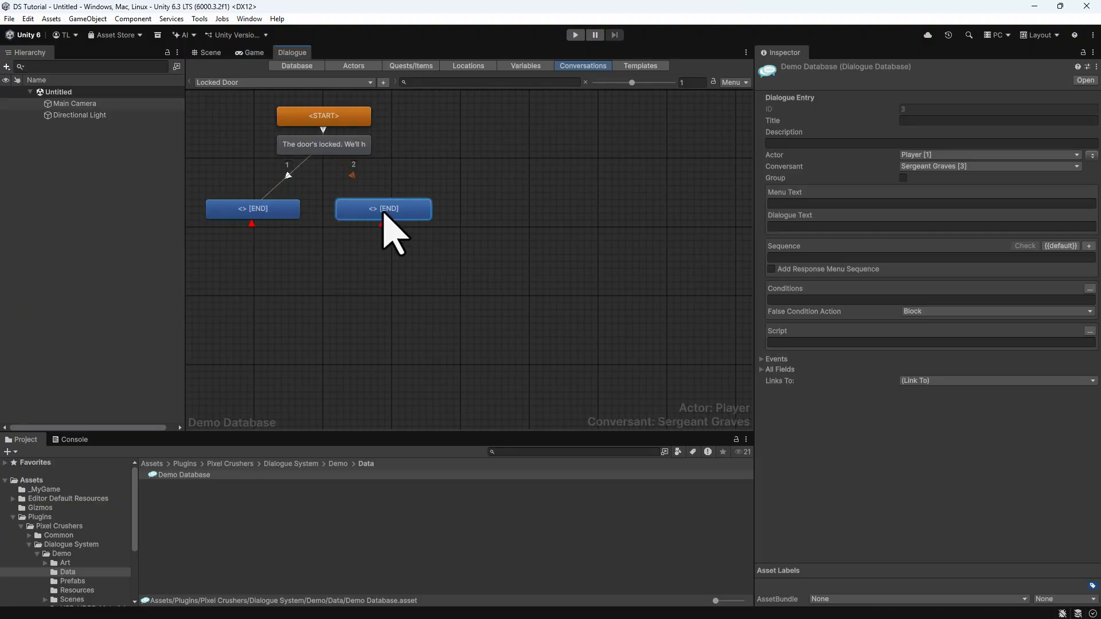
# - Set the first player response node's menu text to Lead
pyautogui.click(254, 210)
pyautogui.click(780, 204)
pyautogui.write('Lead')
pyautogui.click(798, 227)
# - Give the second player response the menu text "Blast away" and the dialogue text "Let's just blast our way through."
pyautogui.click(424, 211)
pyautogui.click(772, 204)
pyautogui.write('Blast away')
pyautogui.click(809, 227)
pyautogui.write("Let's just blast our way through.")
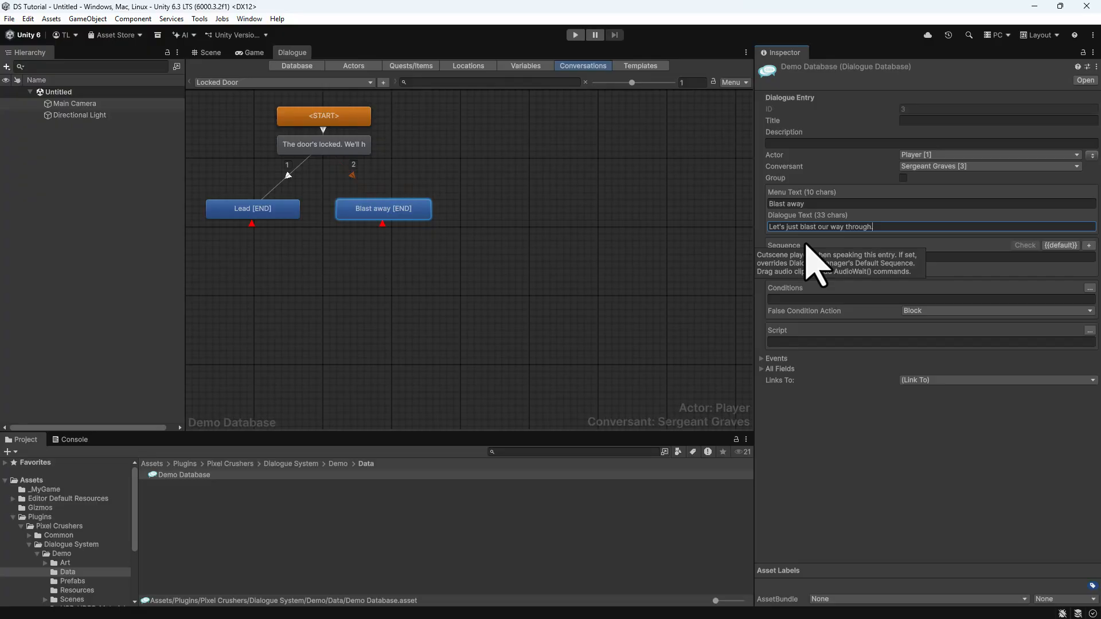
# - Add a child node to Lead, place it below and between both responses, and link Blast away to it
pyautogui.rightClick(266, 206)
pyautogui.click(291, 215)
pyautogui.moveTo(271, 244); pyautogui.dragTo(346, 269)
pyautogui.rightClick(405, 210)
pyautogui.click(426, 230)
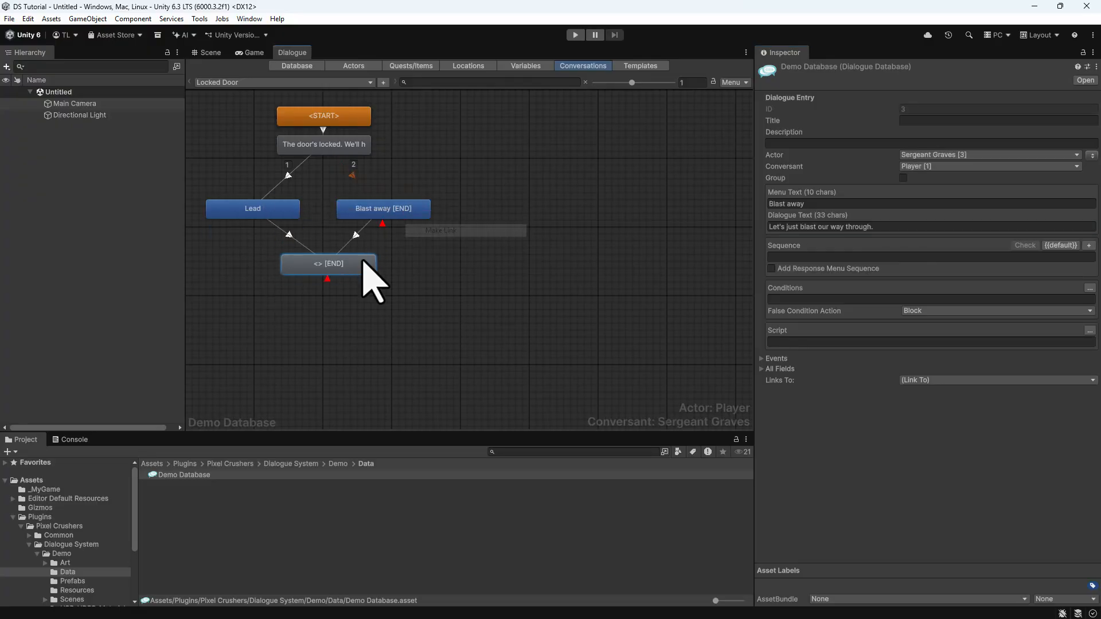
pyautogui.click(363, 263)
# - Set the shared reply node's dialogue text to "You got it."
pyautogui.click(843, 228)
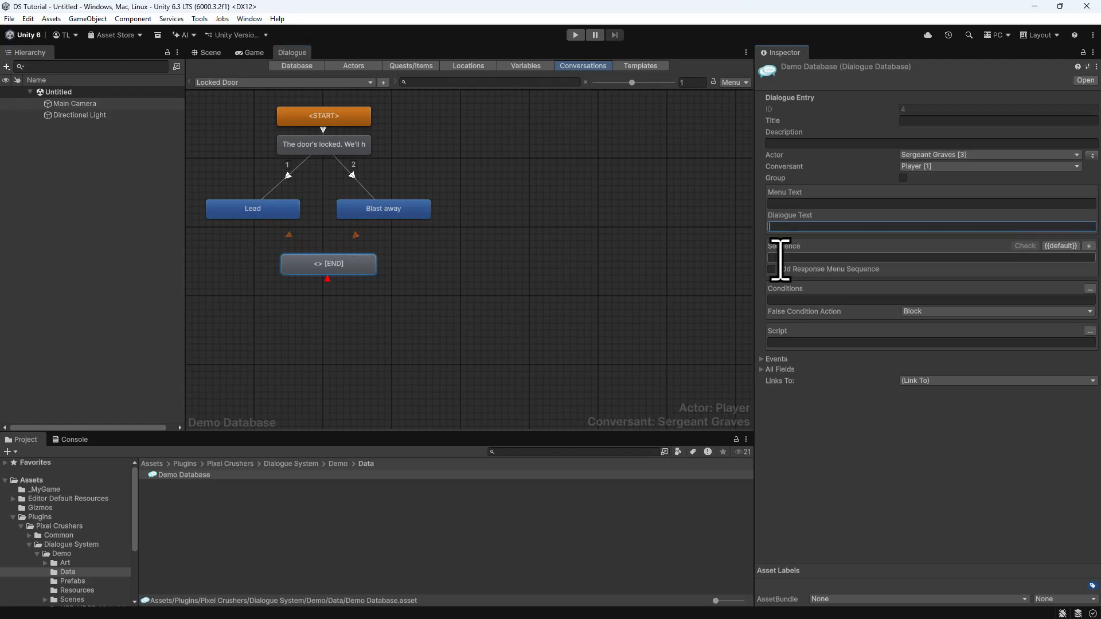
pyautogui.write('You got it.')
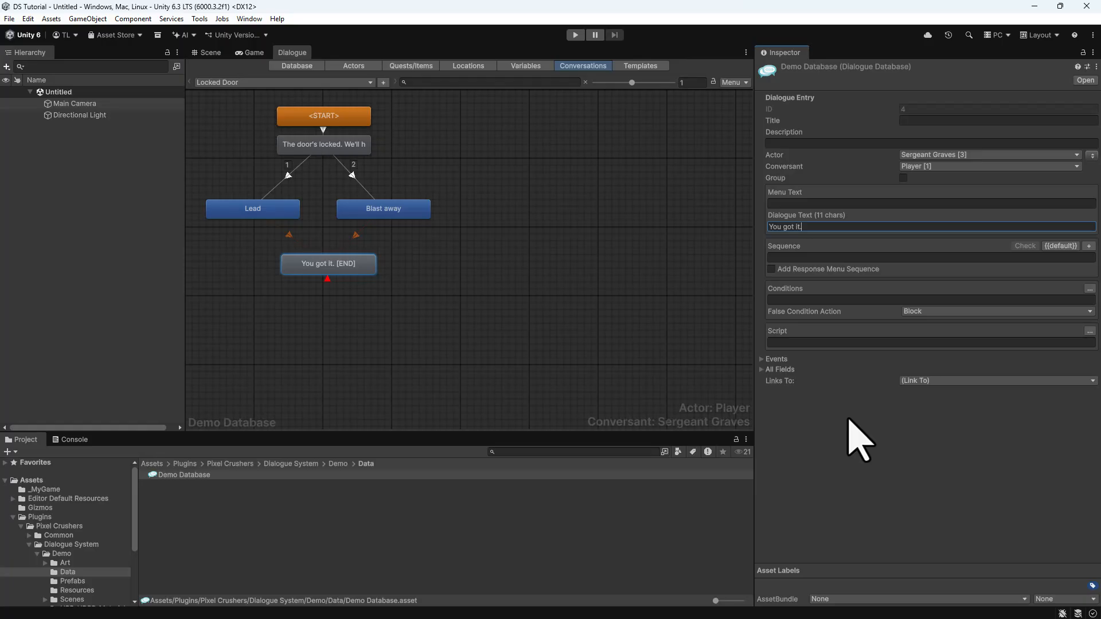
# - Try linking the "You got it." node to an entry in the Sergeant Graves conversation, and delete that cross-conversation link
pyautogui.click(926, 381)
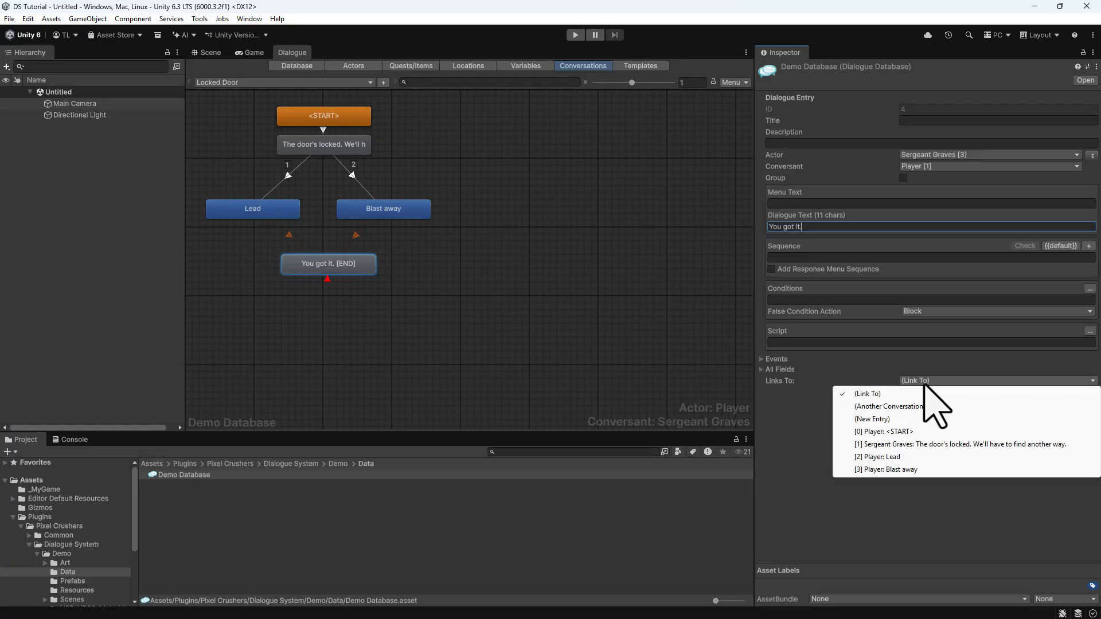
pyautogui.click(892, 406)
pyautogui.click(848, 393)
pyautogui.click(831, 419)
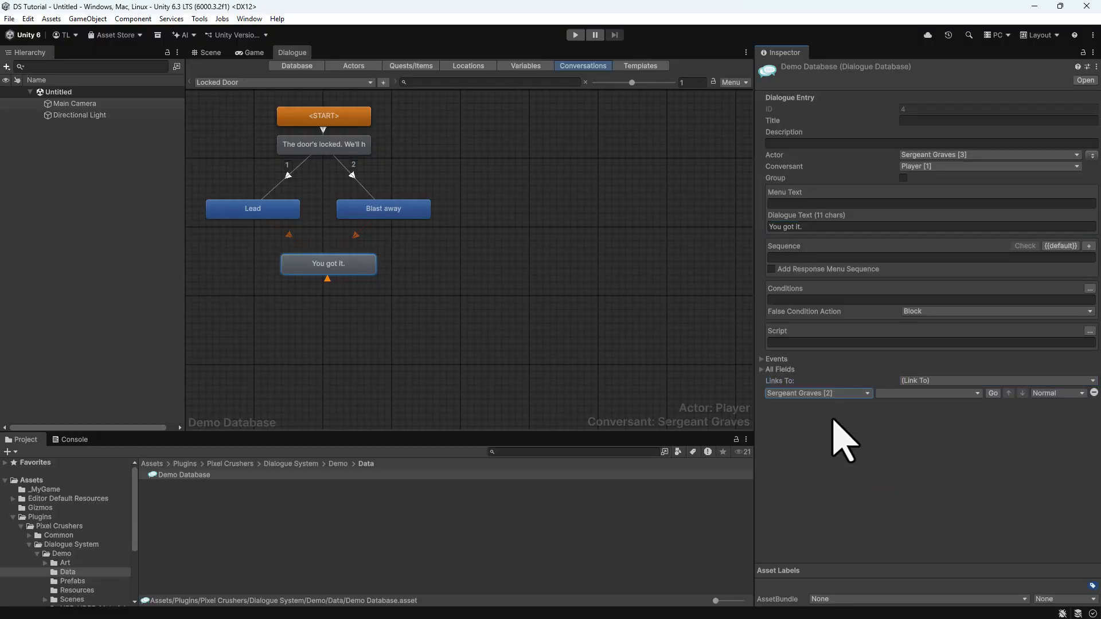
pyautogui.click(896, 395)
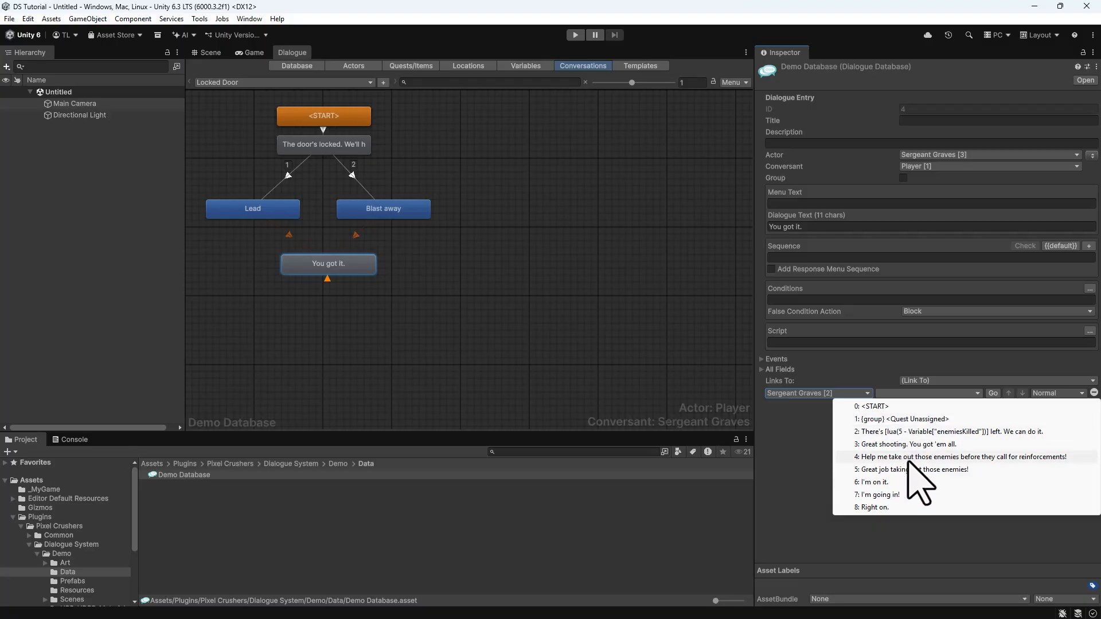
pyautogui.click(818, 442)
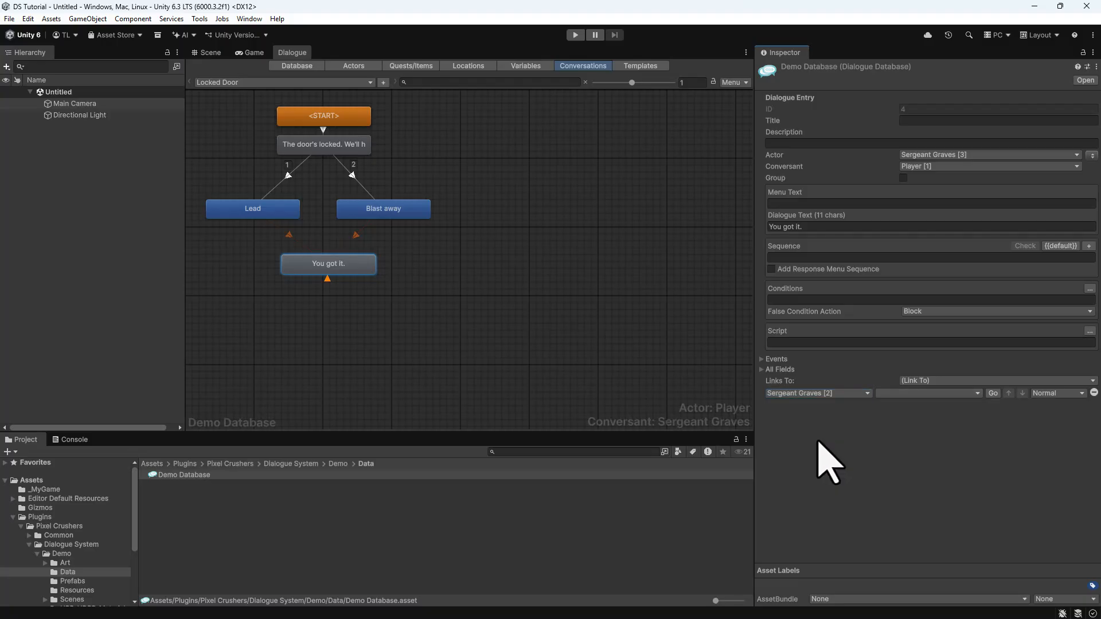
pyautogui.click(1094, 393)
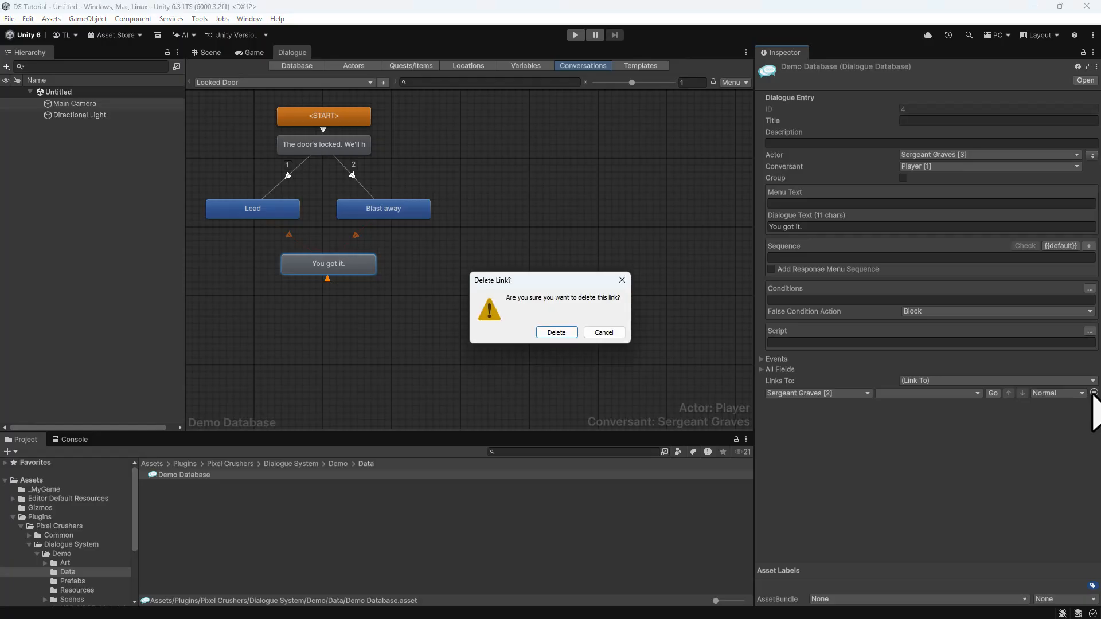
pyautogui.click(554, 332)
# - Arrange the Locked Door conversation's nodes vertically
pyautogui.click(733, 82)
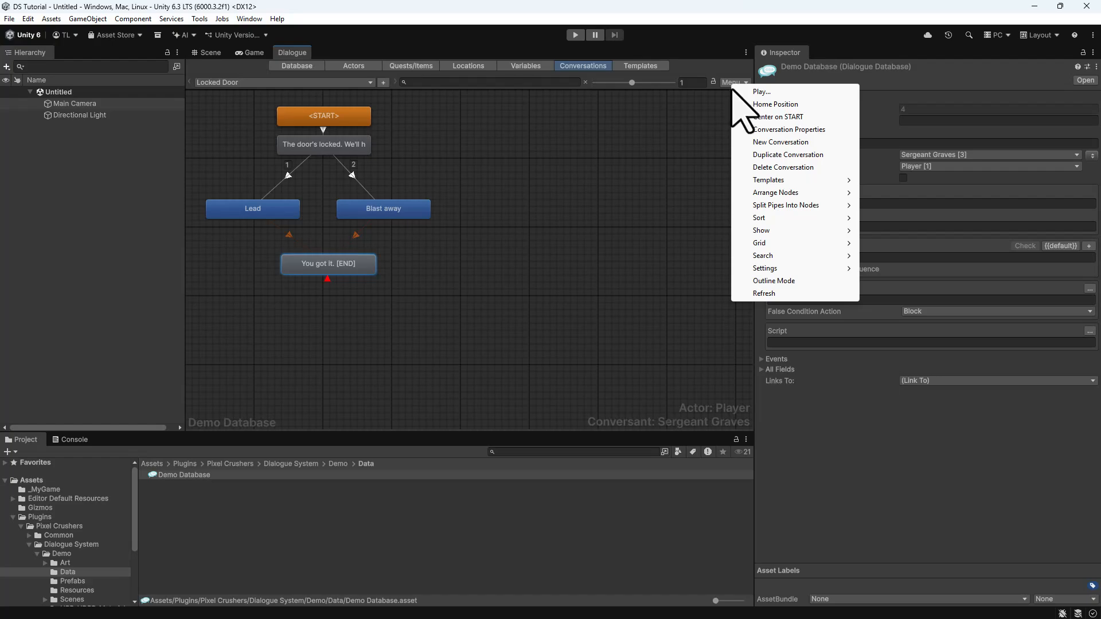
pyautogui.moveTo(762, 194)
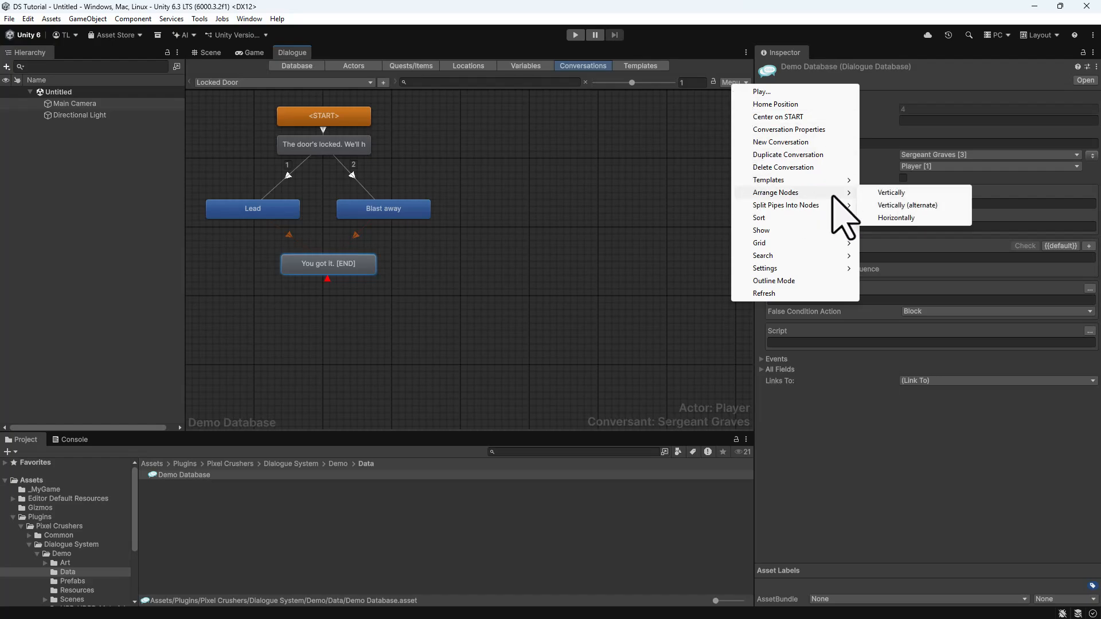
pyautogui.click(882, 192)
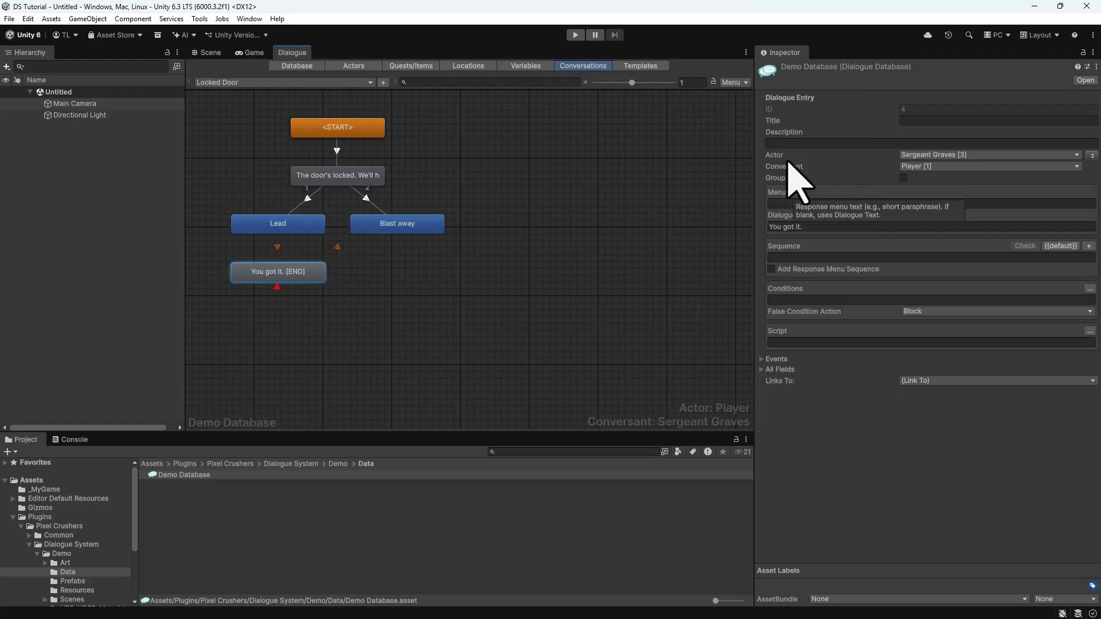
# - Show node IDs, all actor names and actor portraits on the conversation nodes
pyautogui.click(731, 82)
pyautogui.moveTo(791, 229)
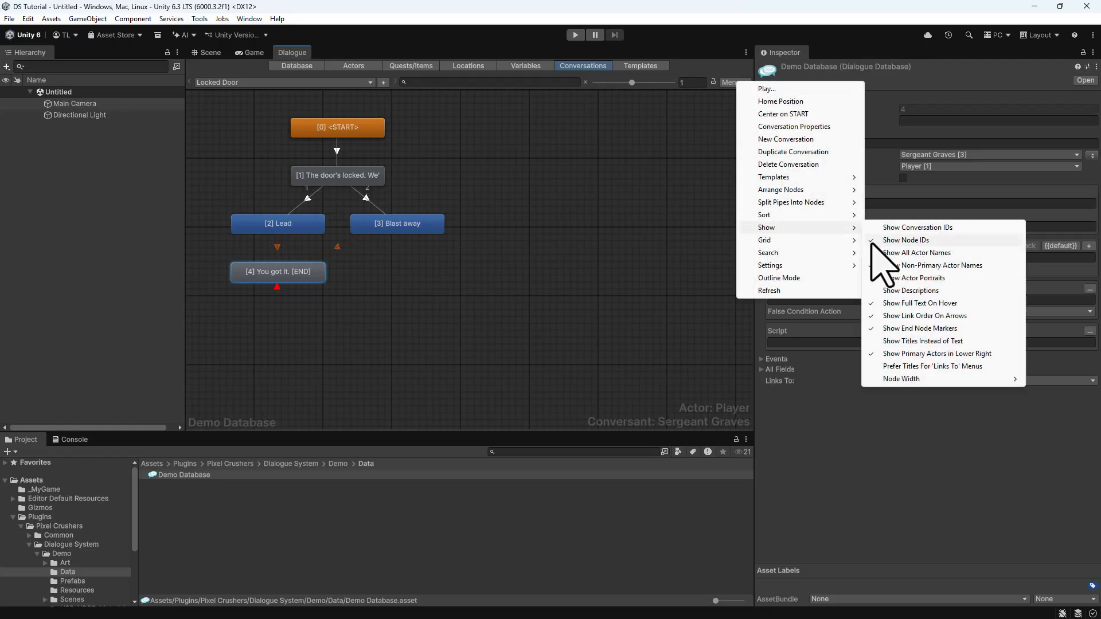
pyautogui.click(815, 252)
pyautogui.click(733, 83)
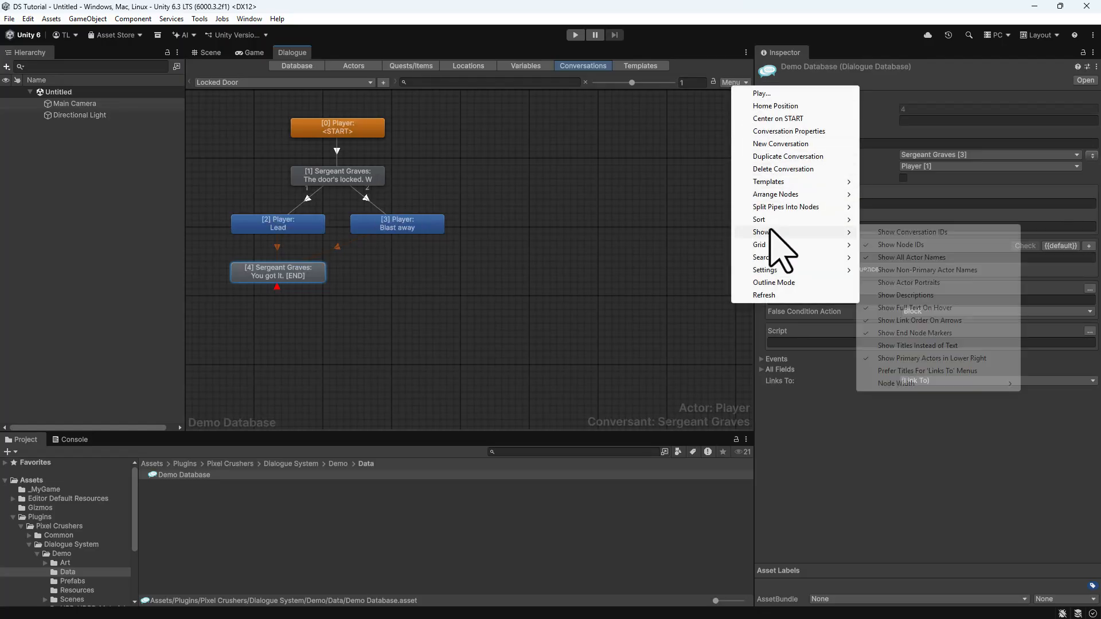
pyautogui.click(899, 281)
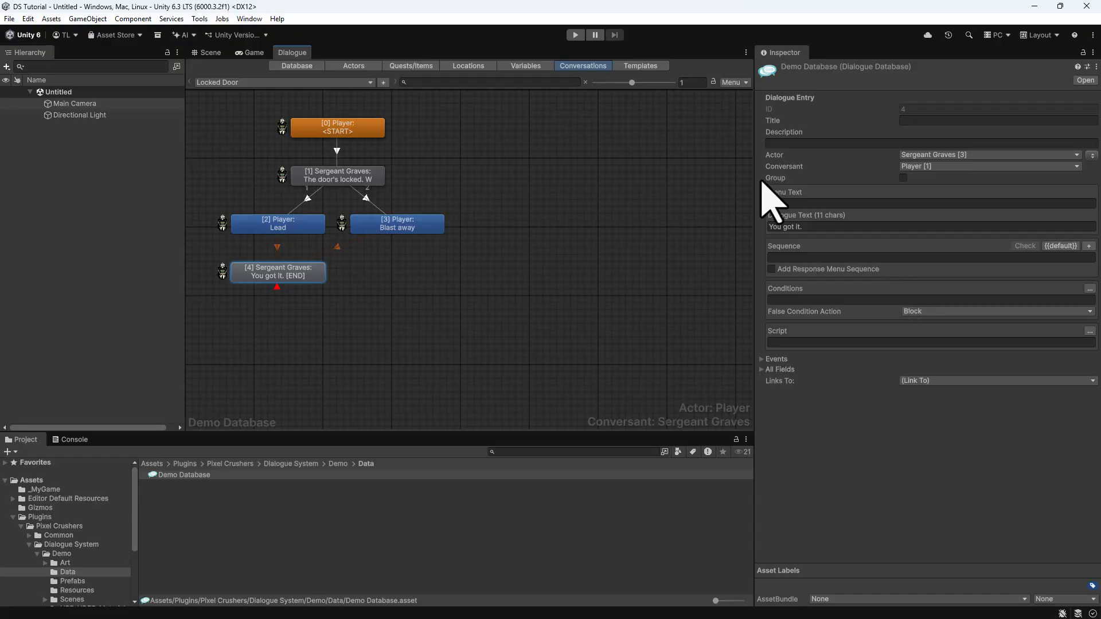
# - Set the node width to 2x and rearrange the widened nodes vertically
pyautogui.click(732, 82)
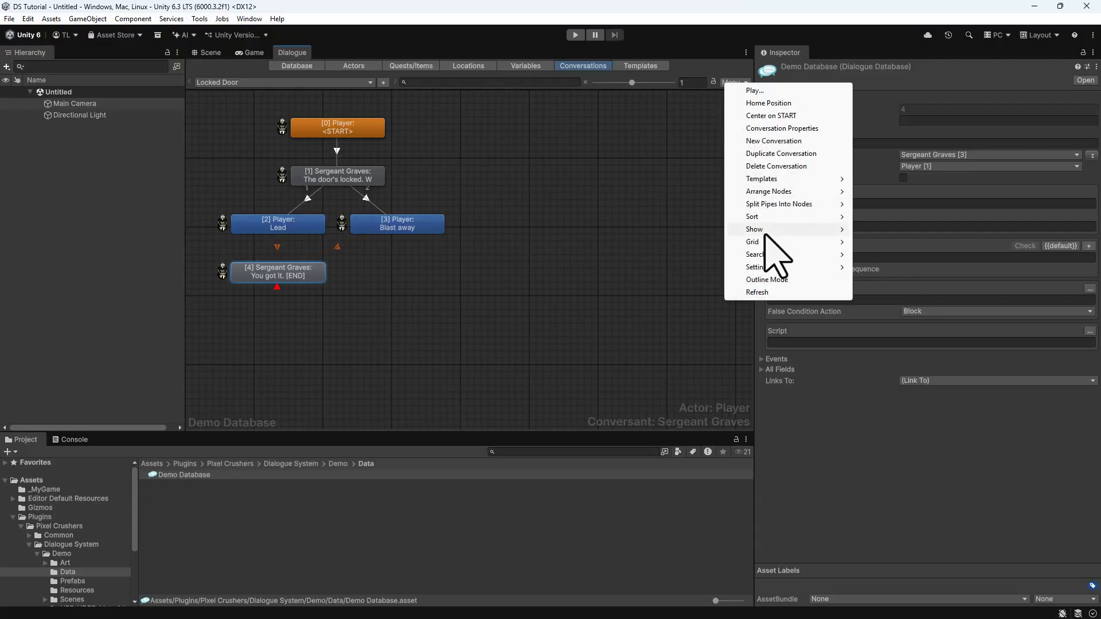
pyautogui.moveTo(766, 232)
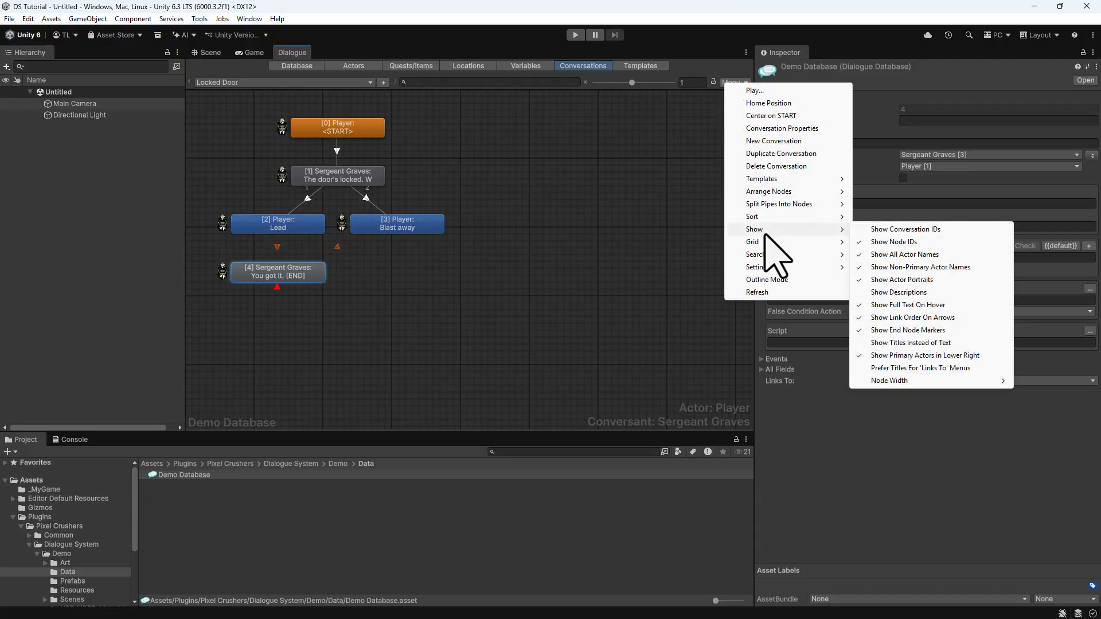
pyautogui.moveTo(886, 381)
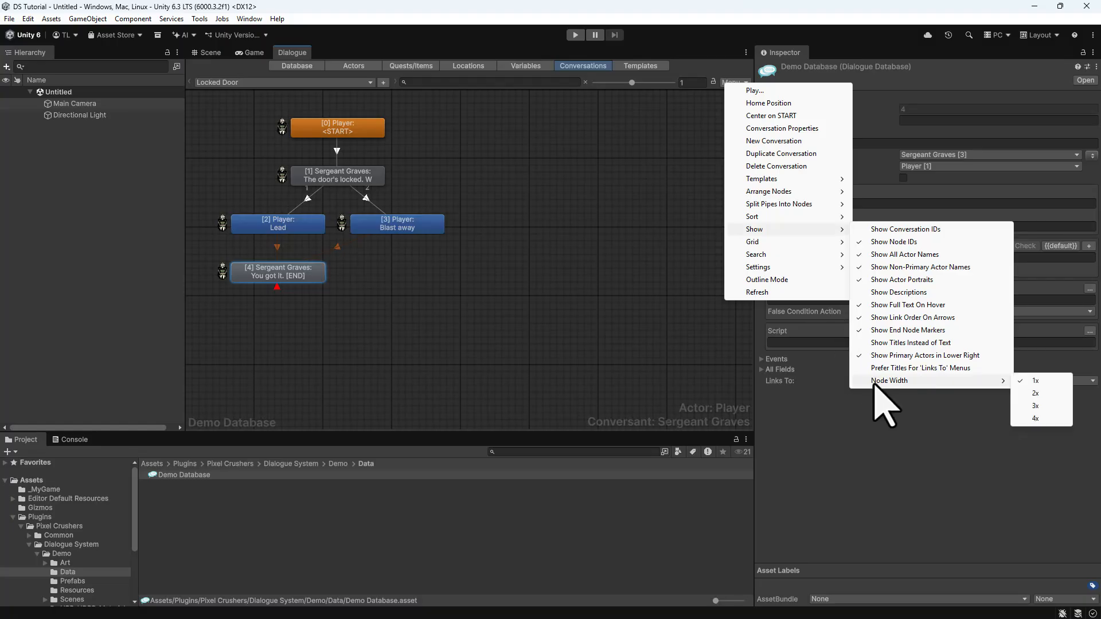
pyautogui.click(1035, 393)
pyautogui.rightClick(541, 250)
pyautogui.moveTo(568, 270)
pyautogui.click(696, 269)
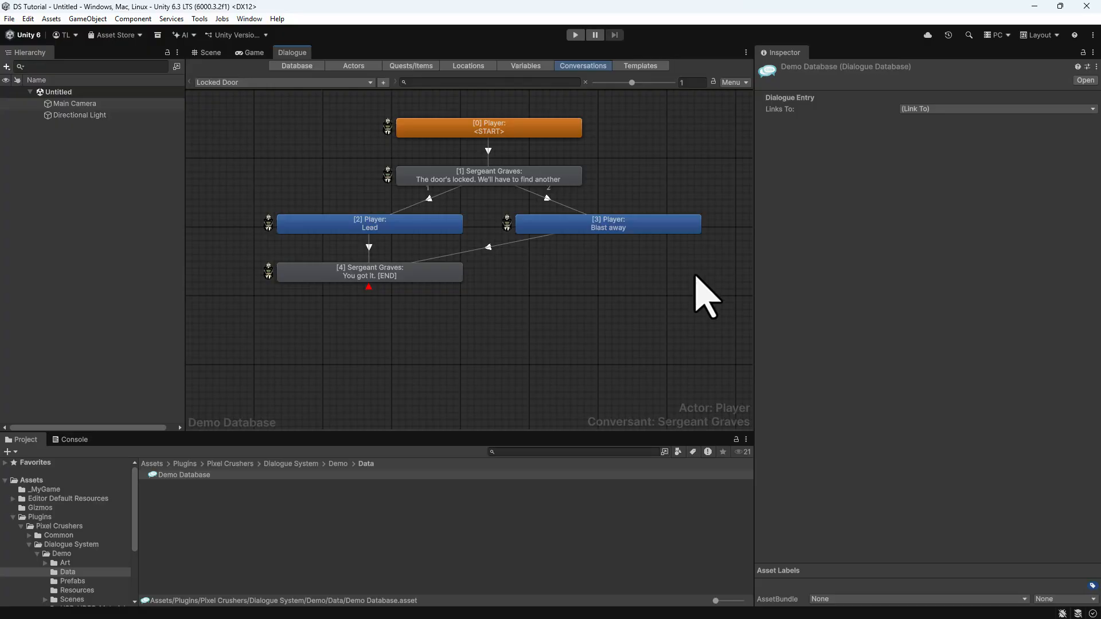
# - Switch the conversation editor to Outline Mode and expand the Locked Door conversation's dialogue tree
pyautogui.click(731, 83)
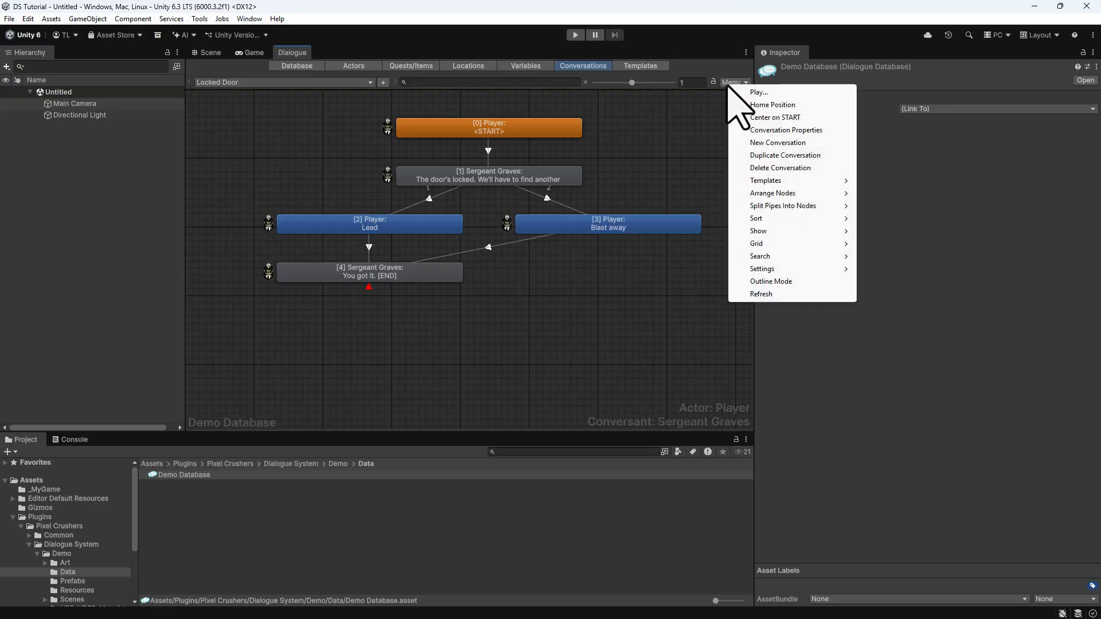
pyautogui.click(760, 282)
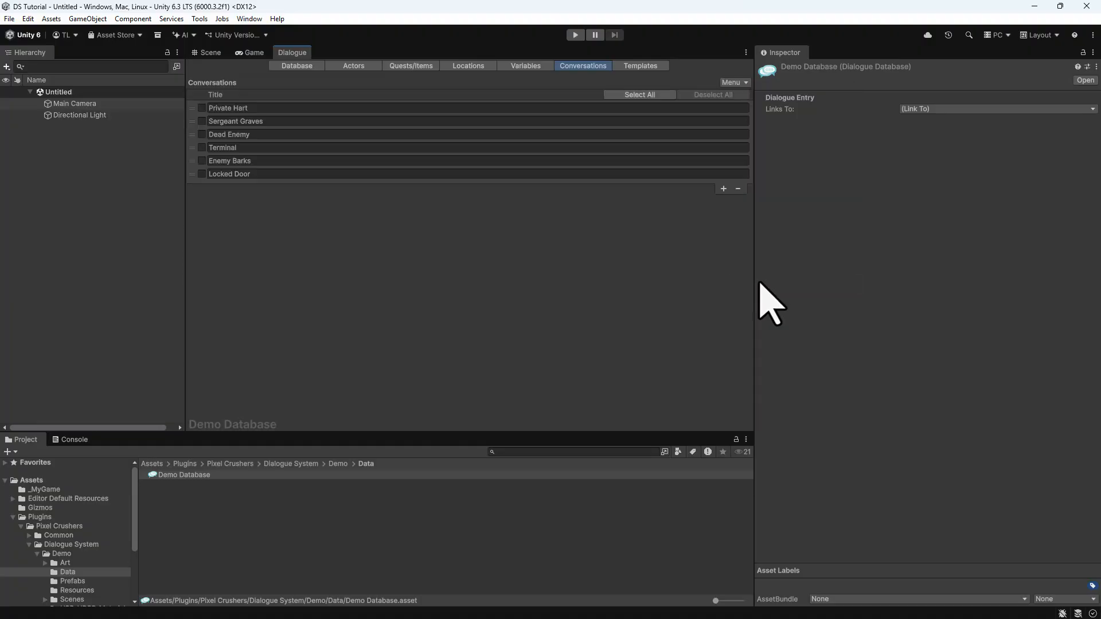
pyautogui.click(198, 175)
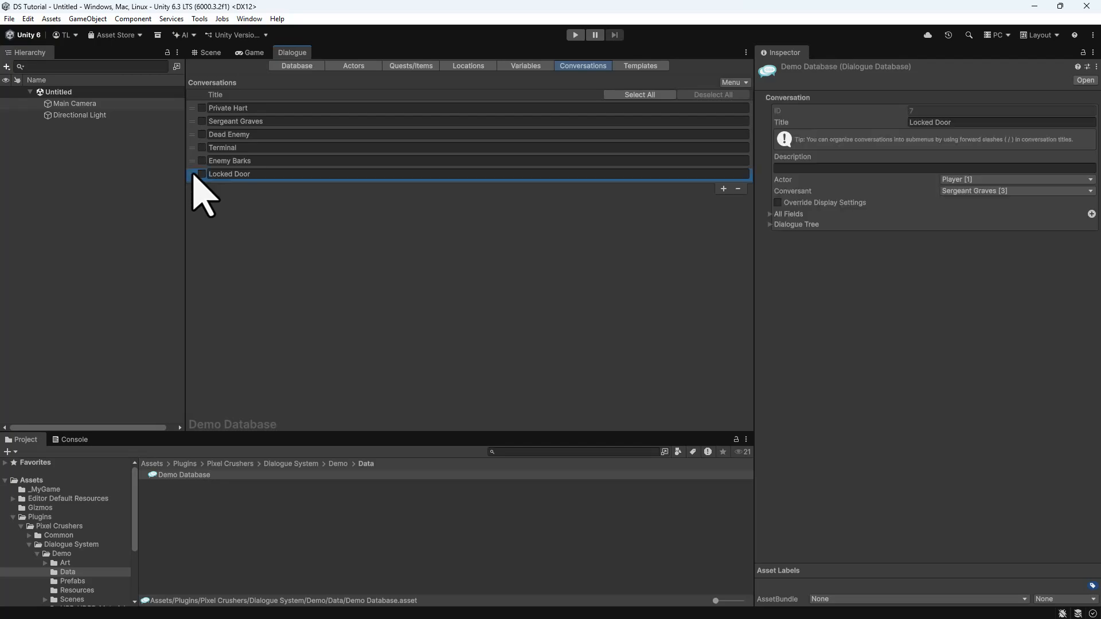
pyautogui.click(770, 225)
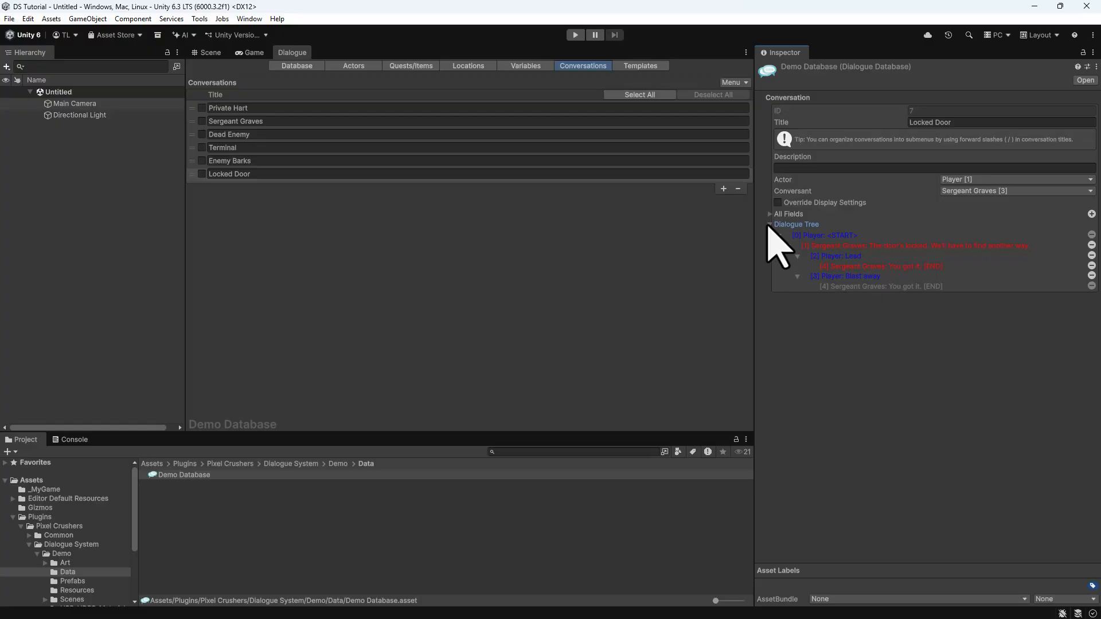
# - Add an Age field of type Number to the Actors template and mark it as a main field
pyautogui.click(639, 65)
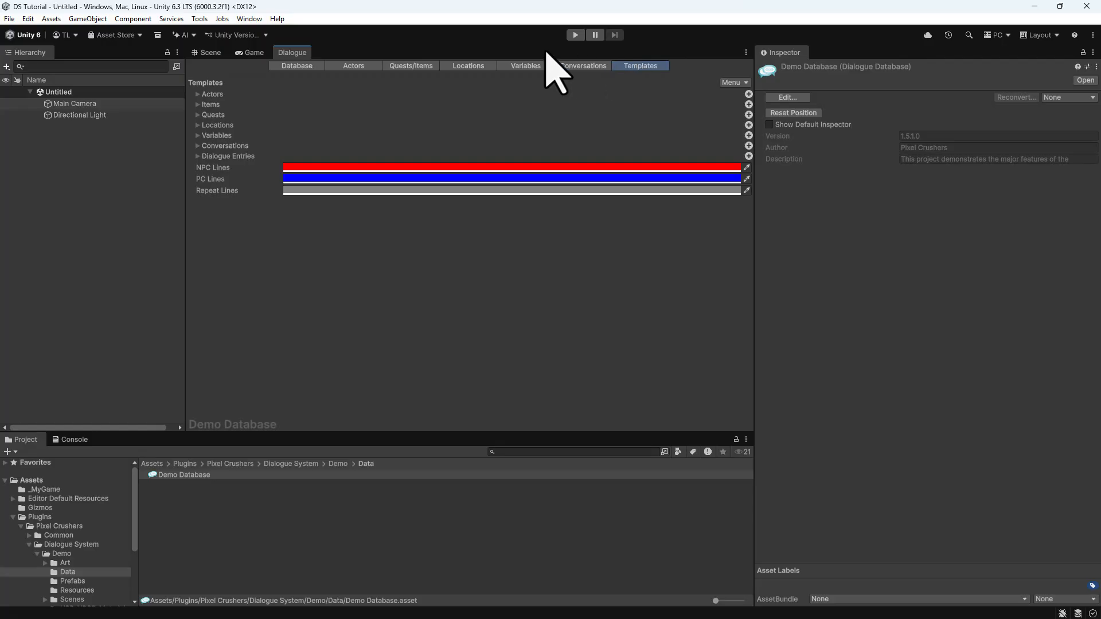
pyautogui.click(198, 94)
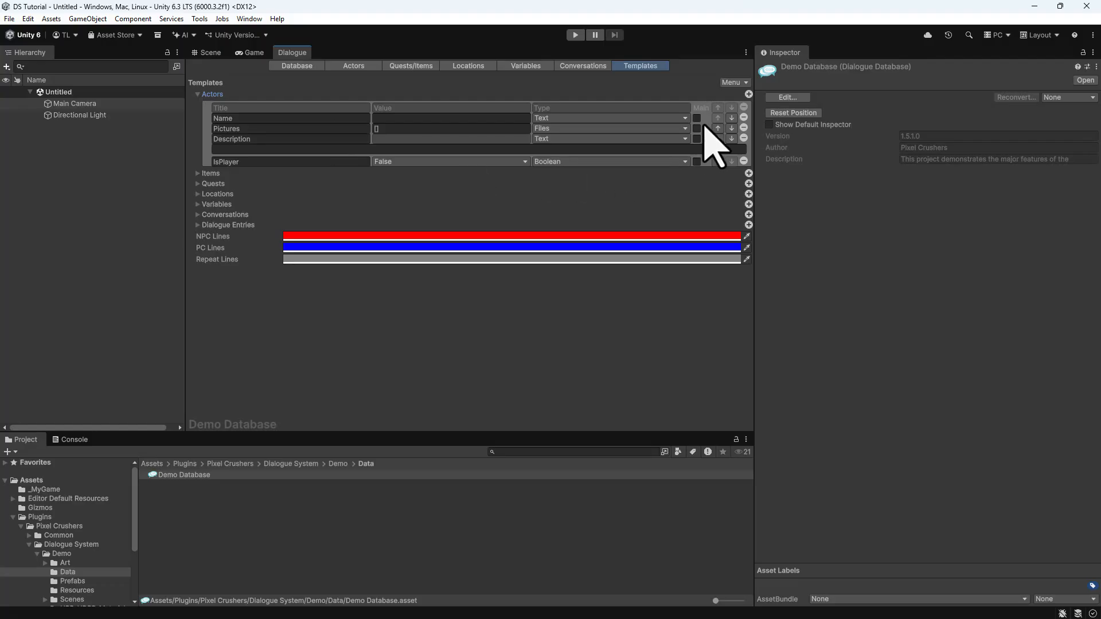
pyautogui.click(748, 94)
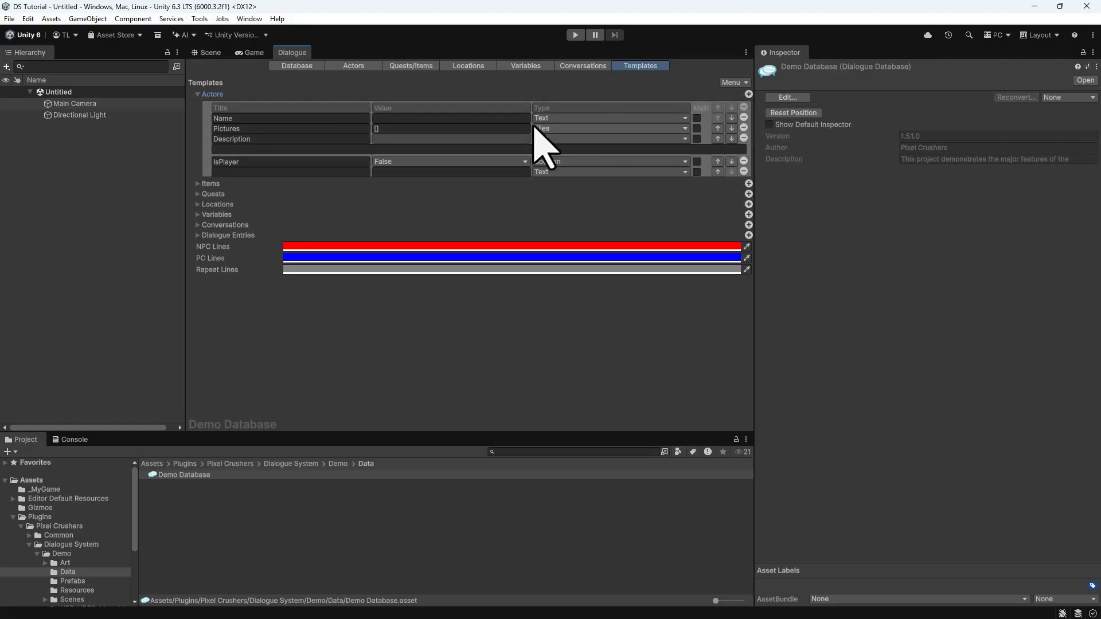
pyautogui.click(333, 172)
pyautogui.write('Age')
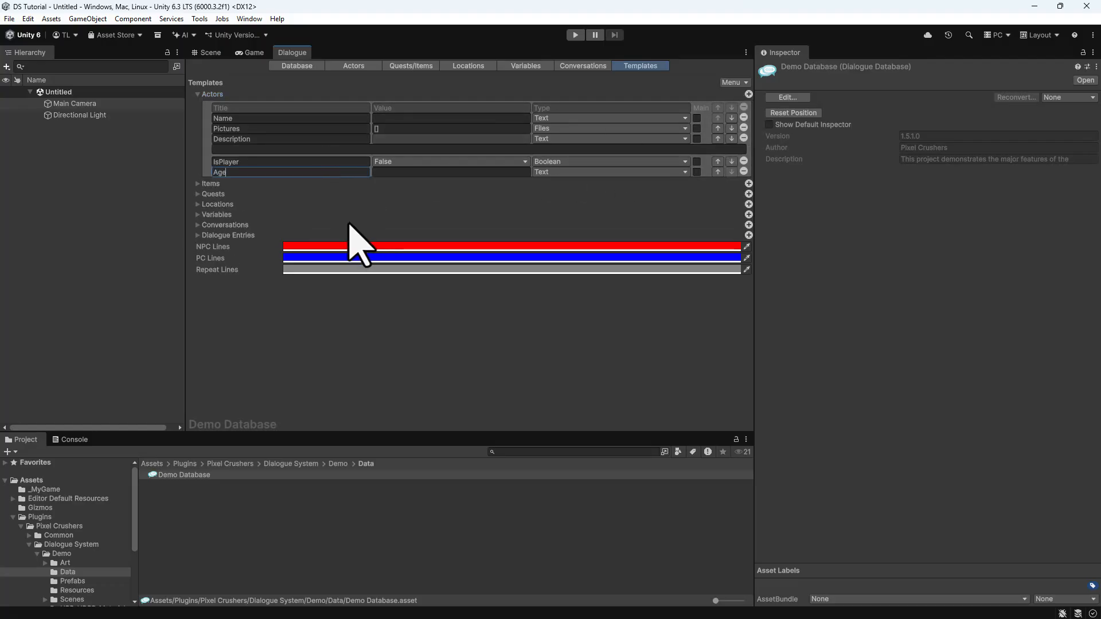
pyautogui.click(633, 173)
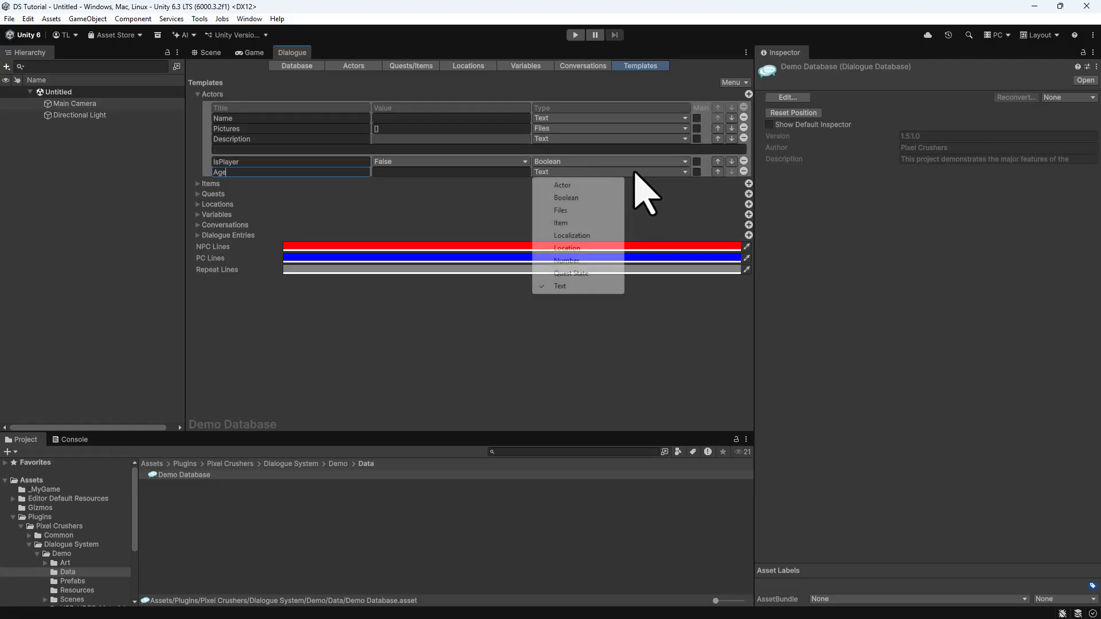
pyautogui.click(568, 261)
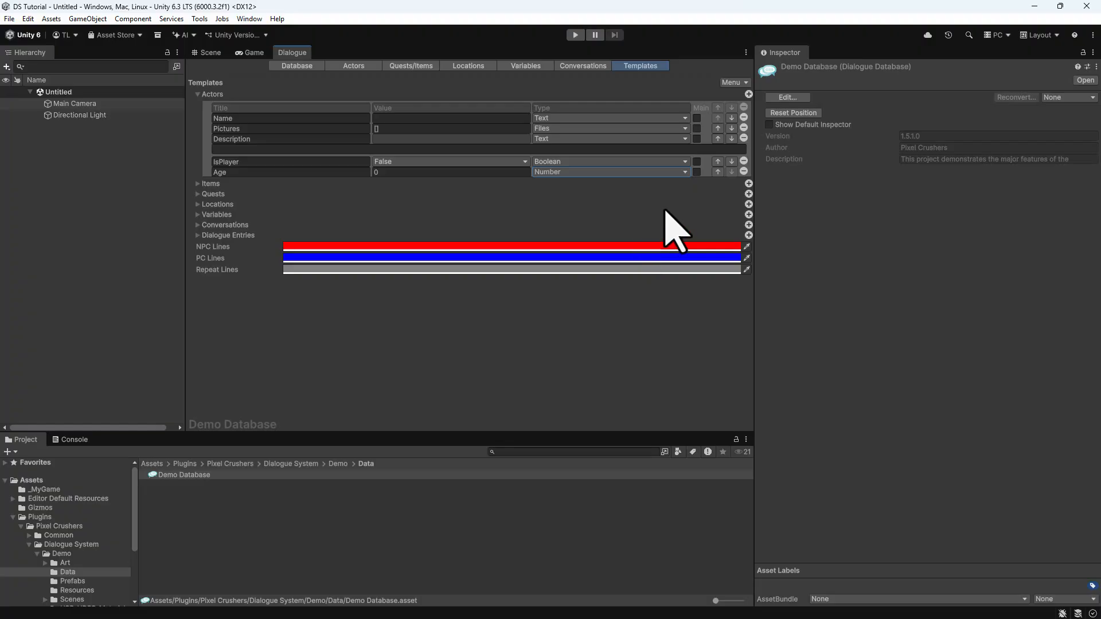
pyautogui.click(697, 172)
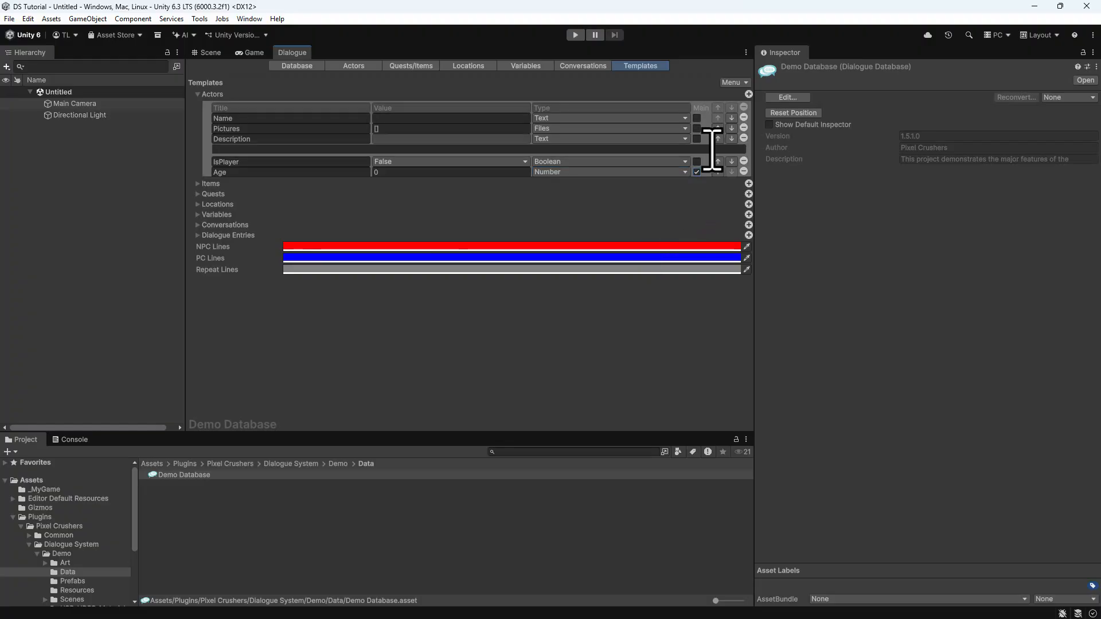
# - Apply the template to all assets and select the Private Hart actor to check its Age field
pyautogui.click(733, 83)
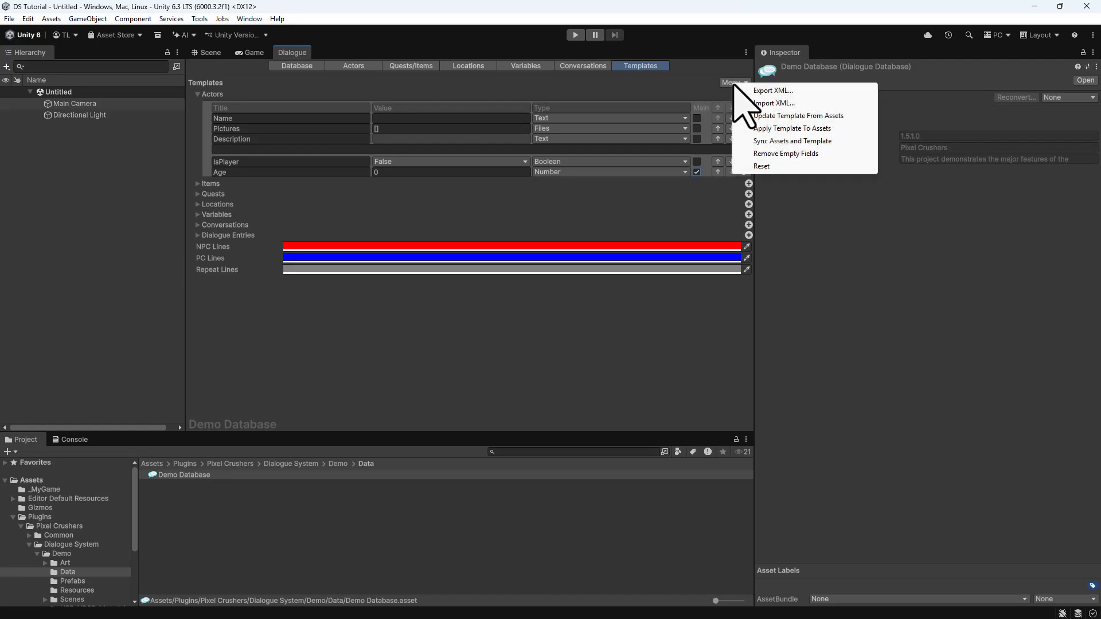
pyautogui.click(768, 130)
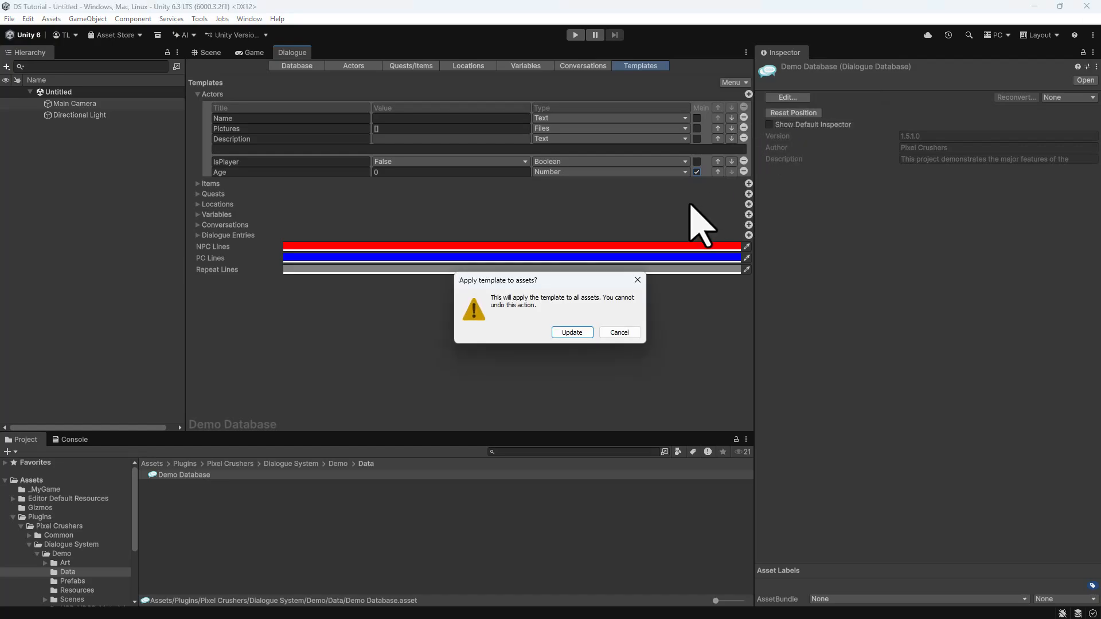
pyautogui.click(572, 333)
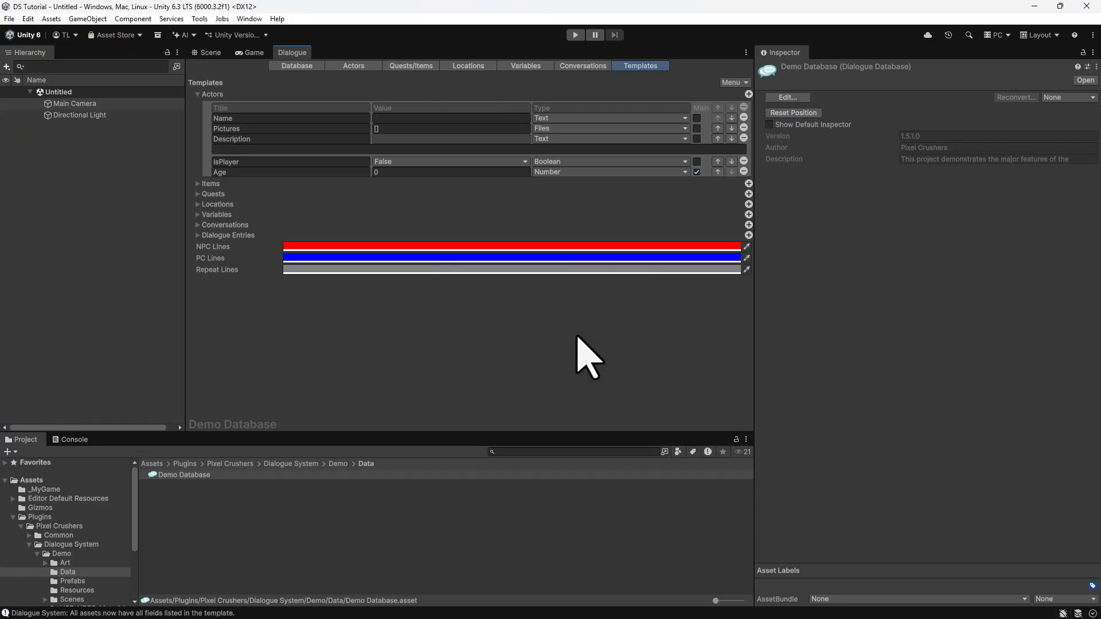
pyautogui.click(352, 66)
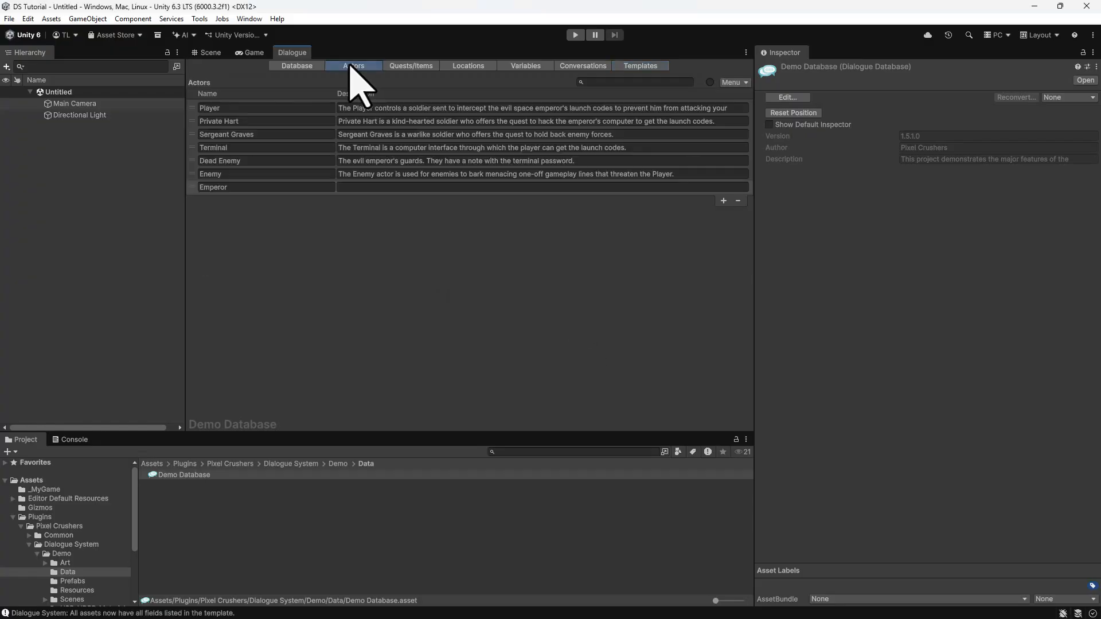
pyautogui.click(193, 121)
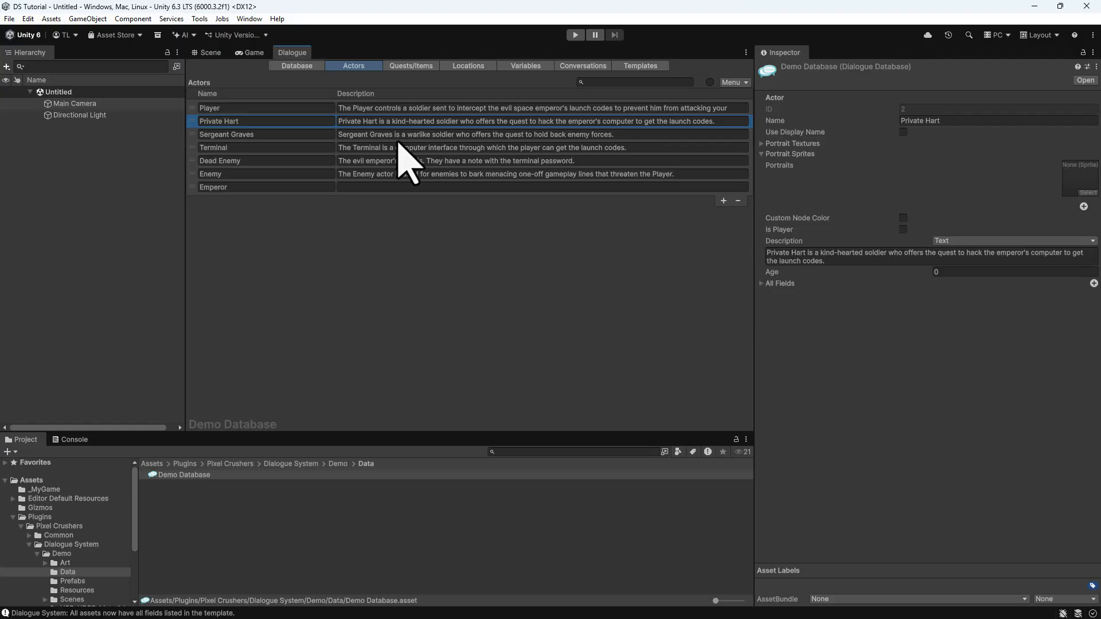
# - Examine the database properties, including the Emphasis 1 text formatting settings
pyautogui.click(280, 67)
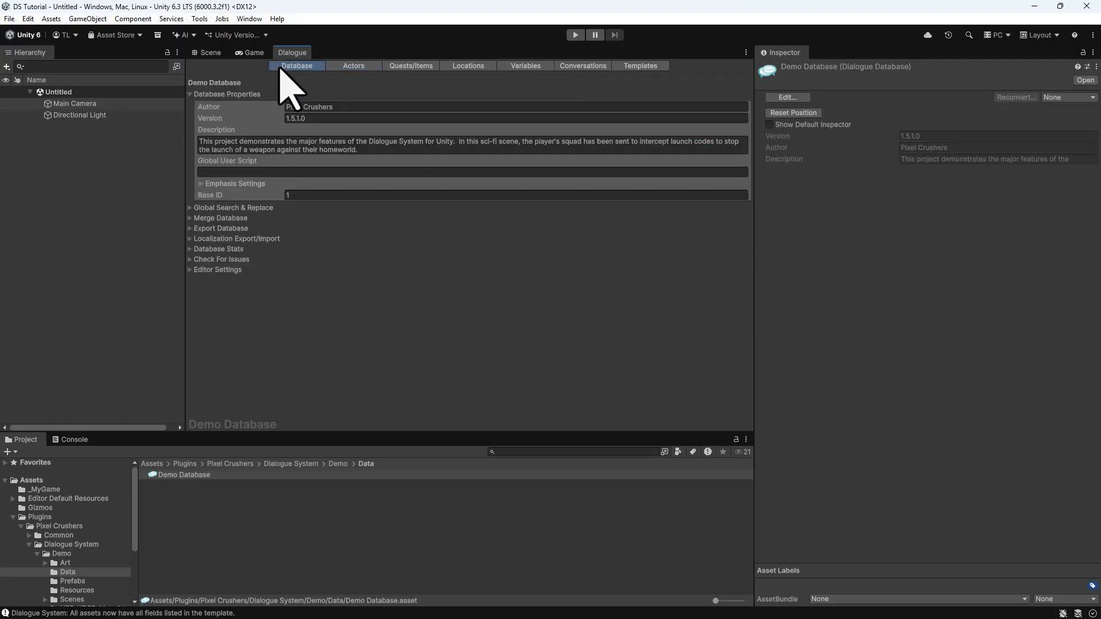
pyautogui.click(198, 184)
pyautogui.click(208, 206)
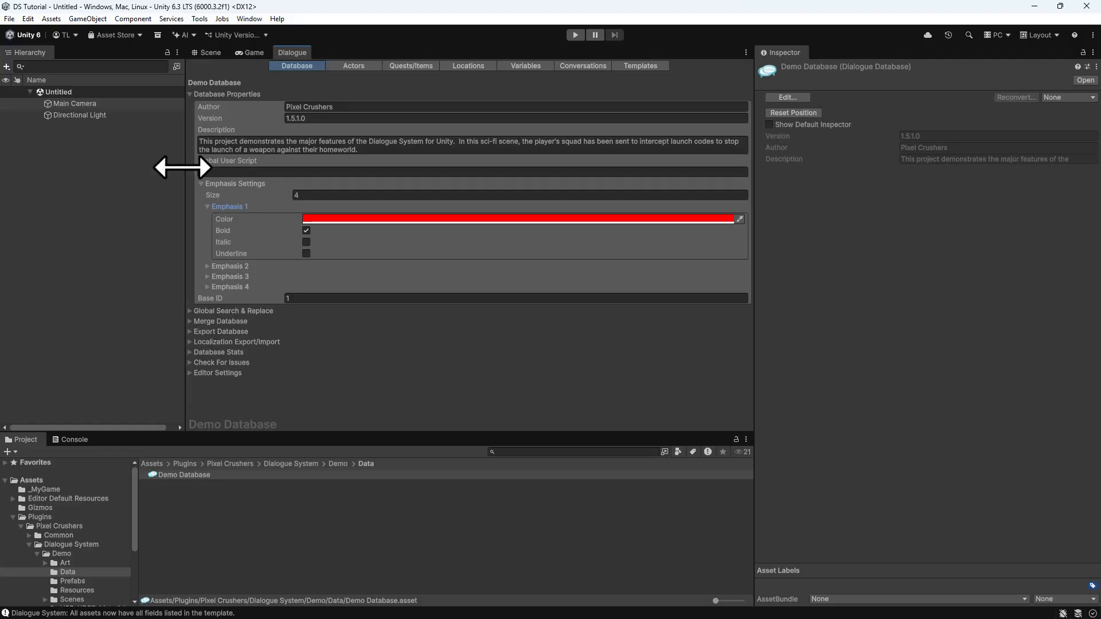
# - Collapse the database properties and examine the Global Search & Replace and Export Database options
pyautogui.click(195, 94)
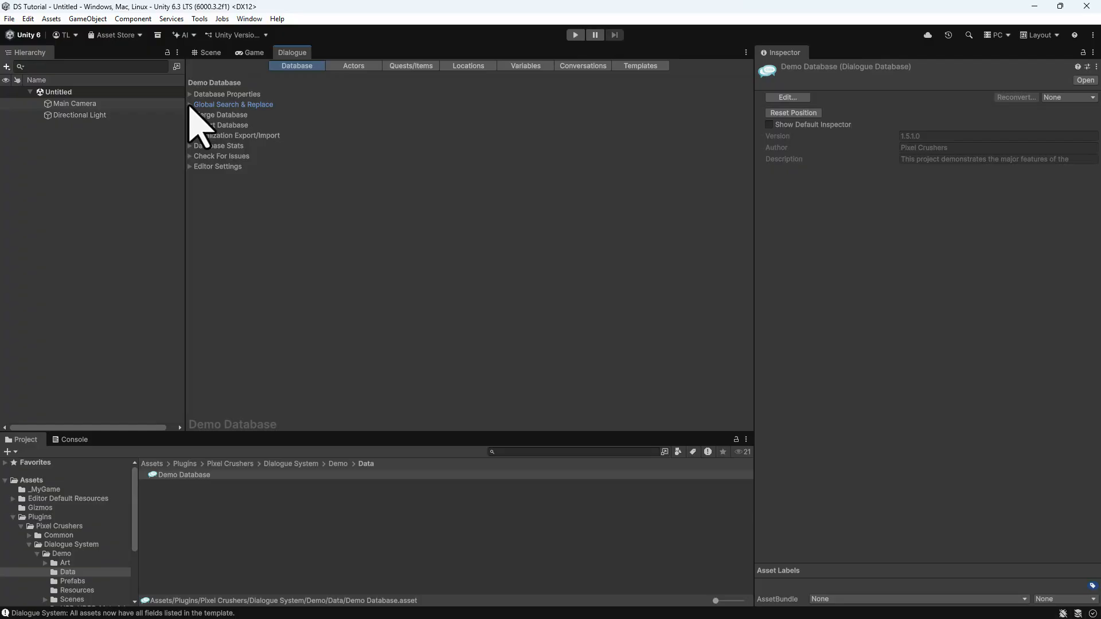
pyautogui.click(193, 105)
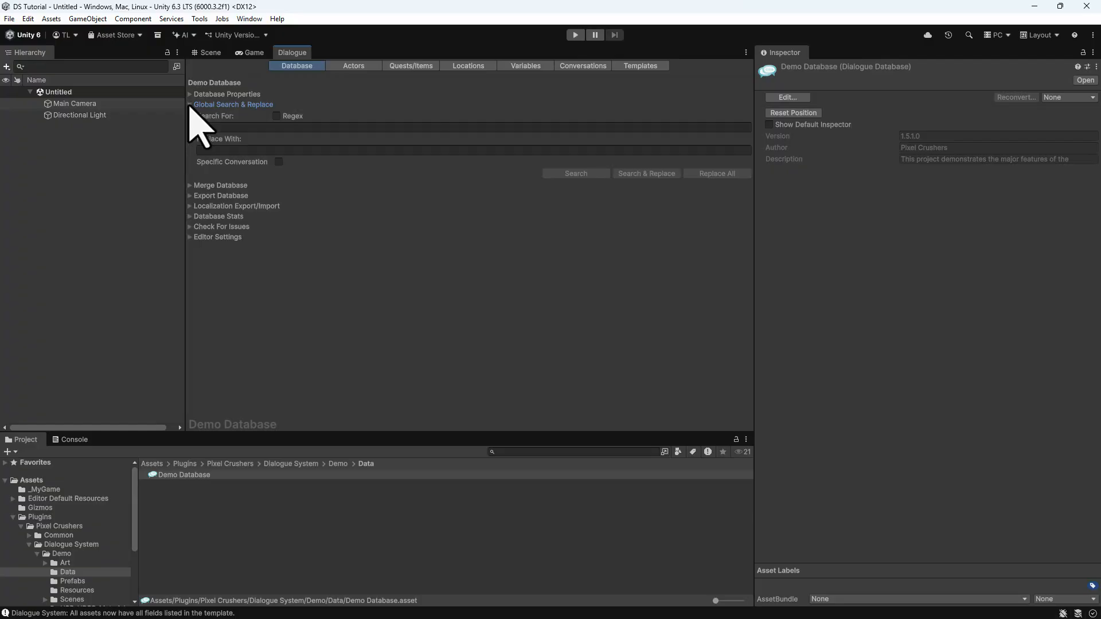
pyautogui.click(193, 196)
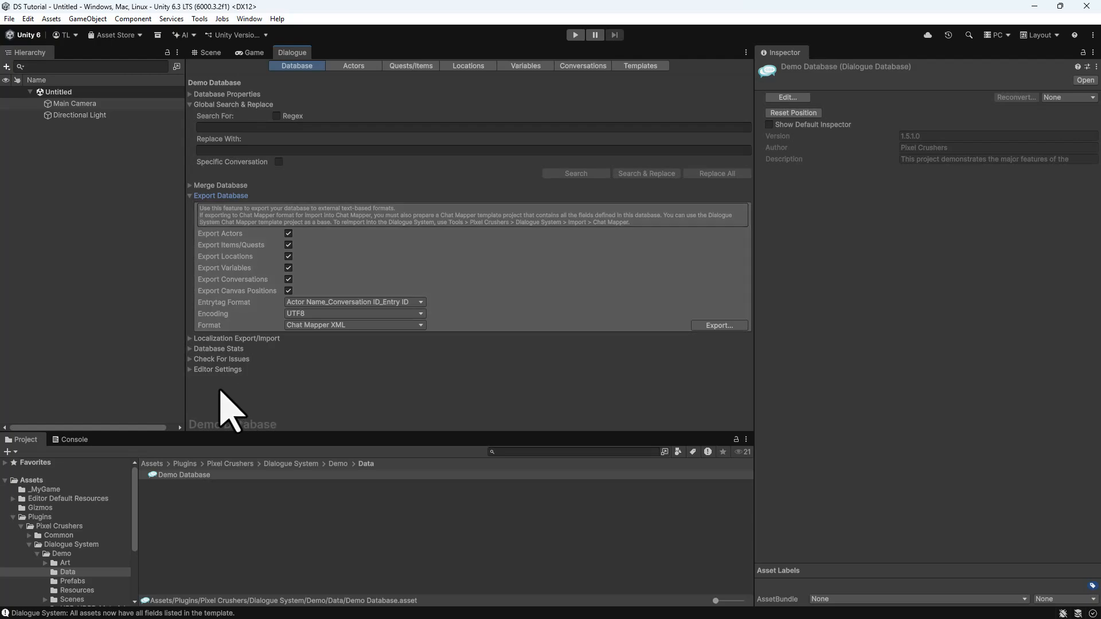
# - Update the database stats and expand the Check For Issues tools, collapsing the search and export sections
pyautogui.click(191, 350)
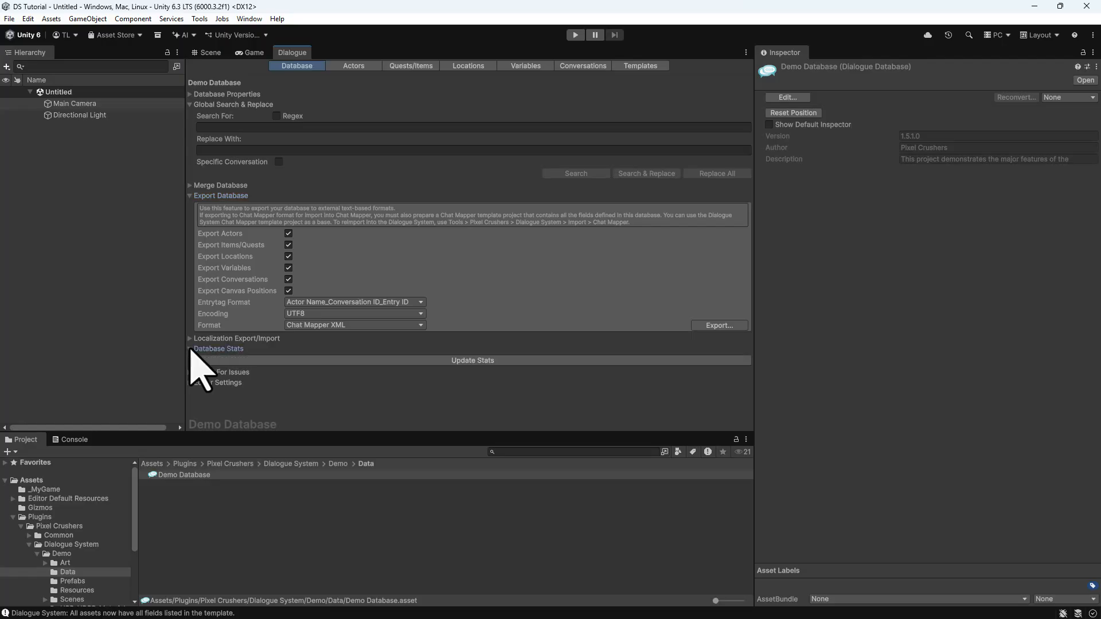
pyautogui.click(191, 104)
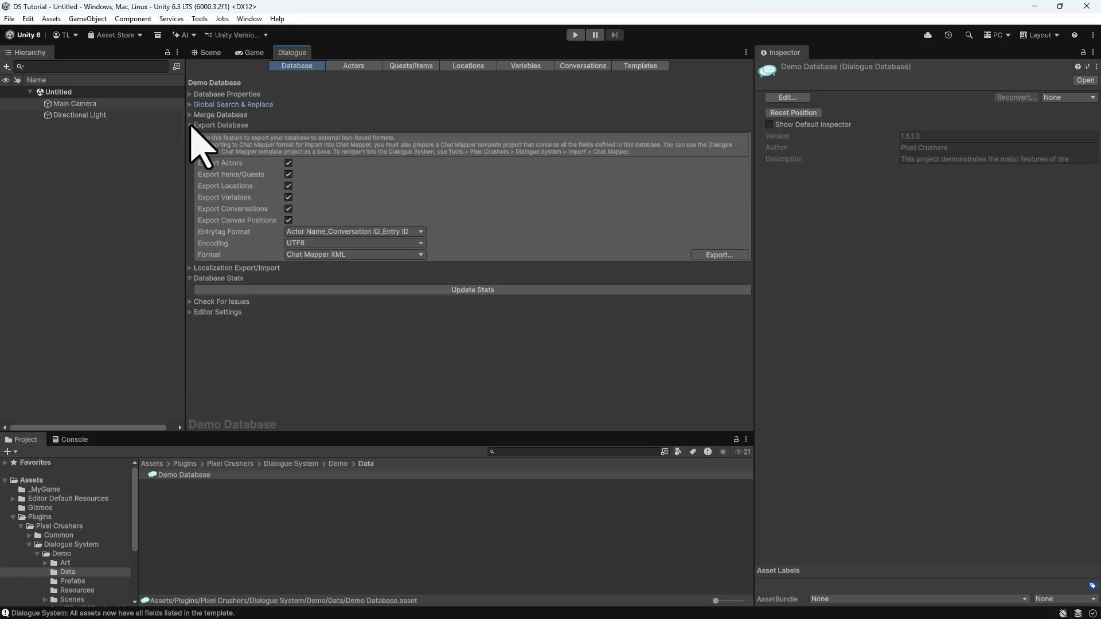
pyautogui.click(191, 125)
pyautogui.click(462, 157)
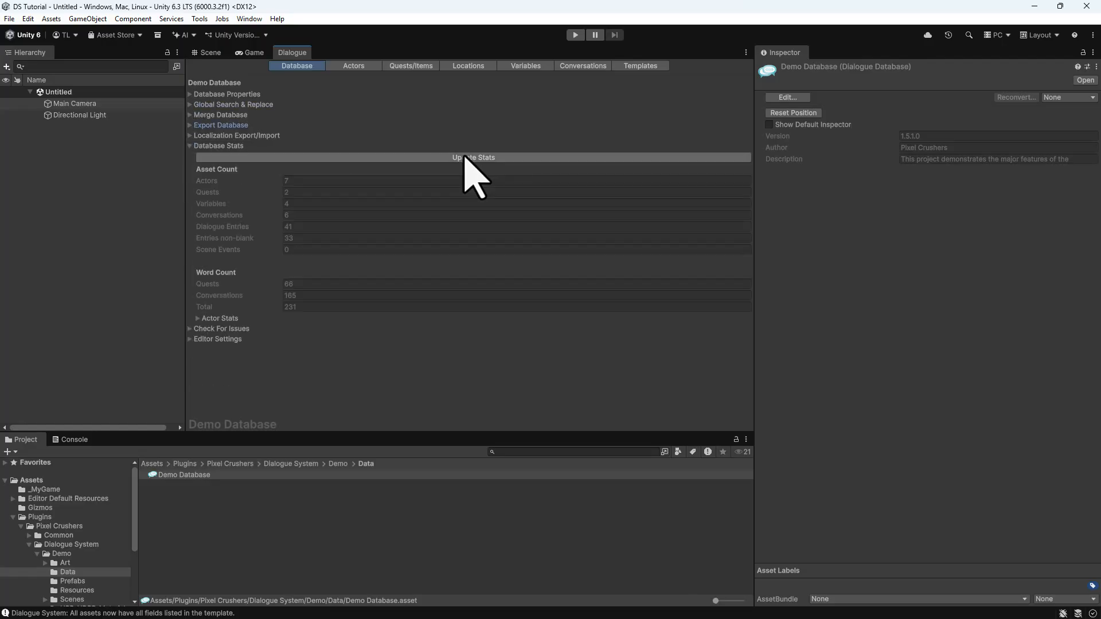
pyautogui.click(191, 330)
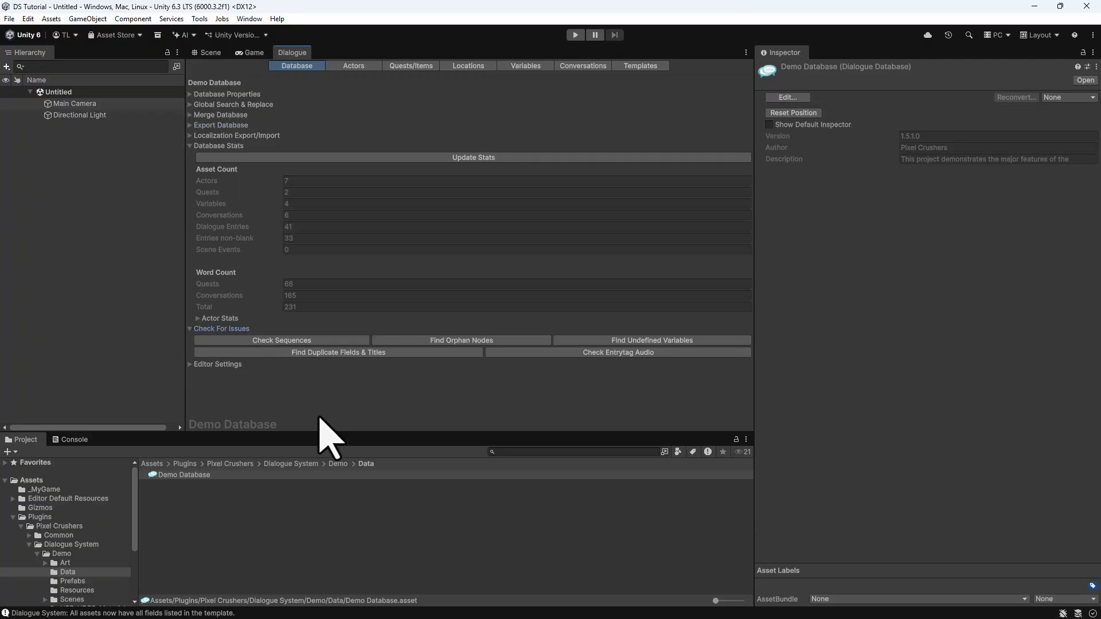